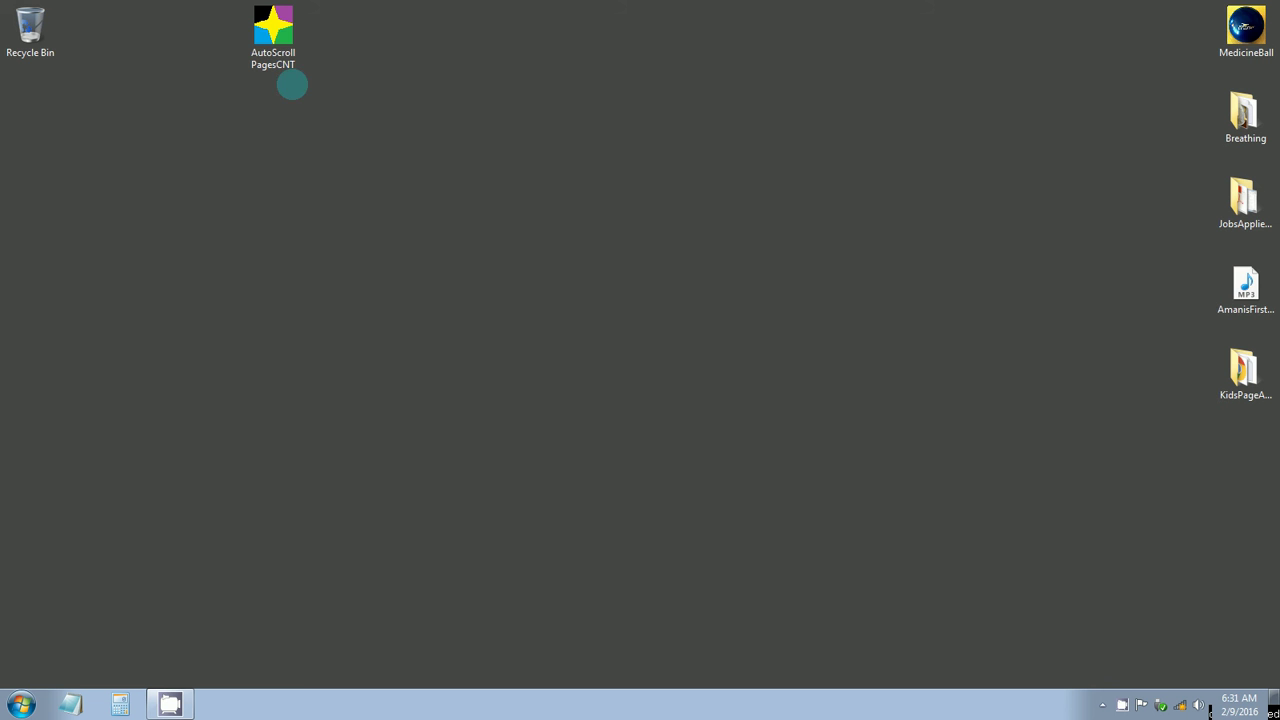
{"action": "left_click", "coordinate": [273, 38]}
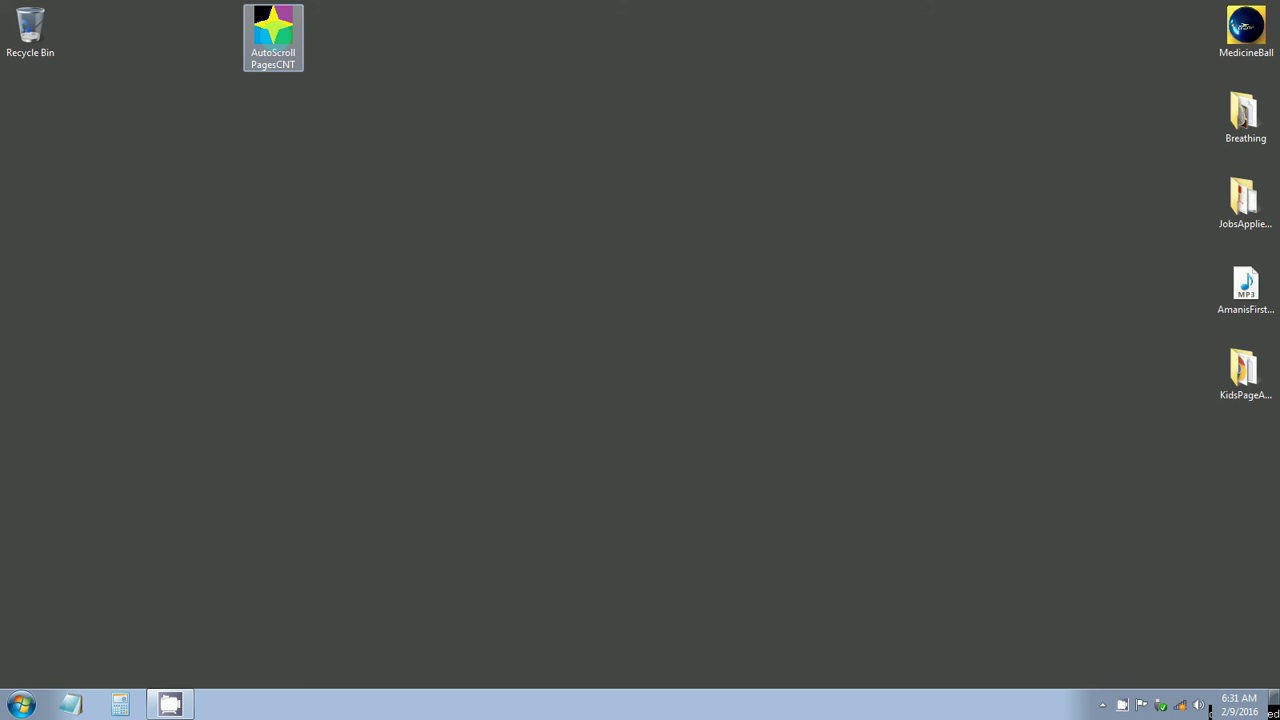
{"action": "left_click", "coordinate": [170, 34]}
{"action": "left_click", "coordinate": [273, 38]}
{"action": "left_click", "coordinate": [1246, 116]}
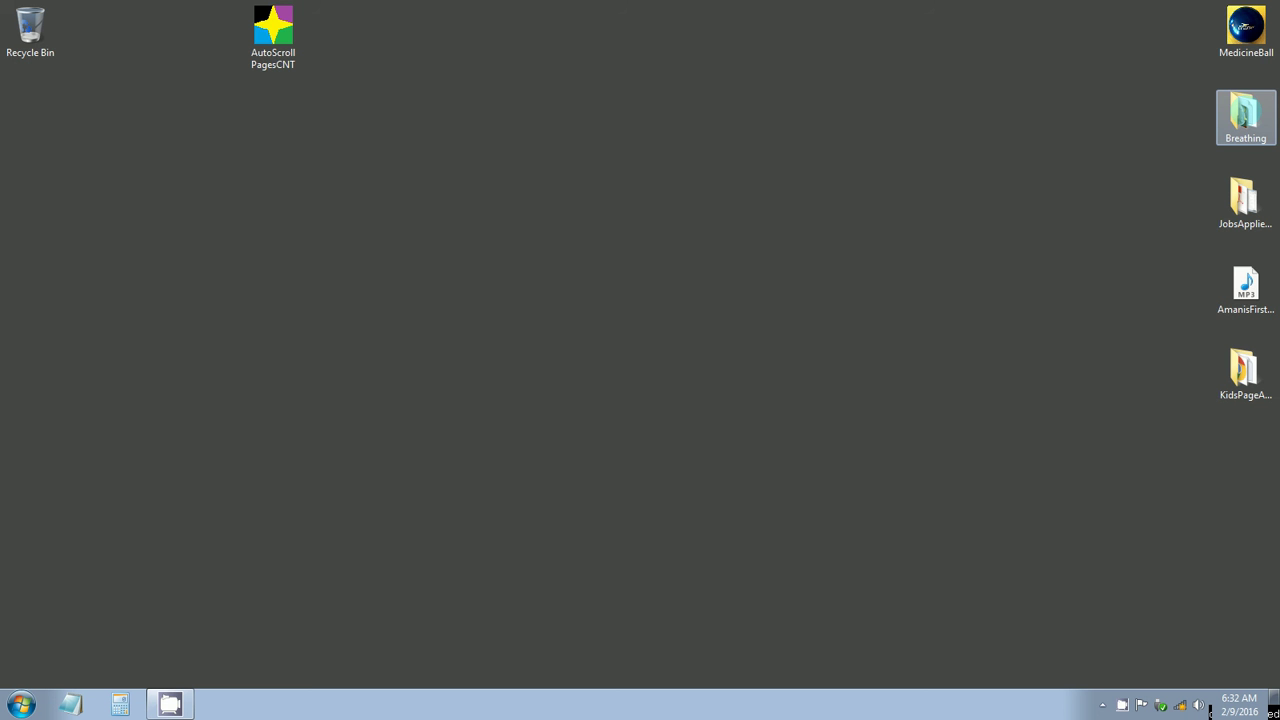
{"action": "left_click", "coordinate": [1262, 165]}
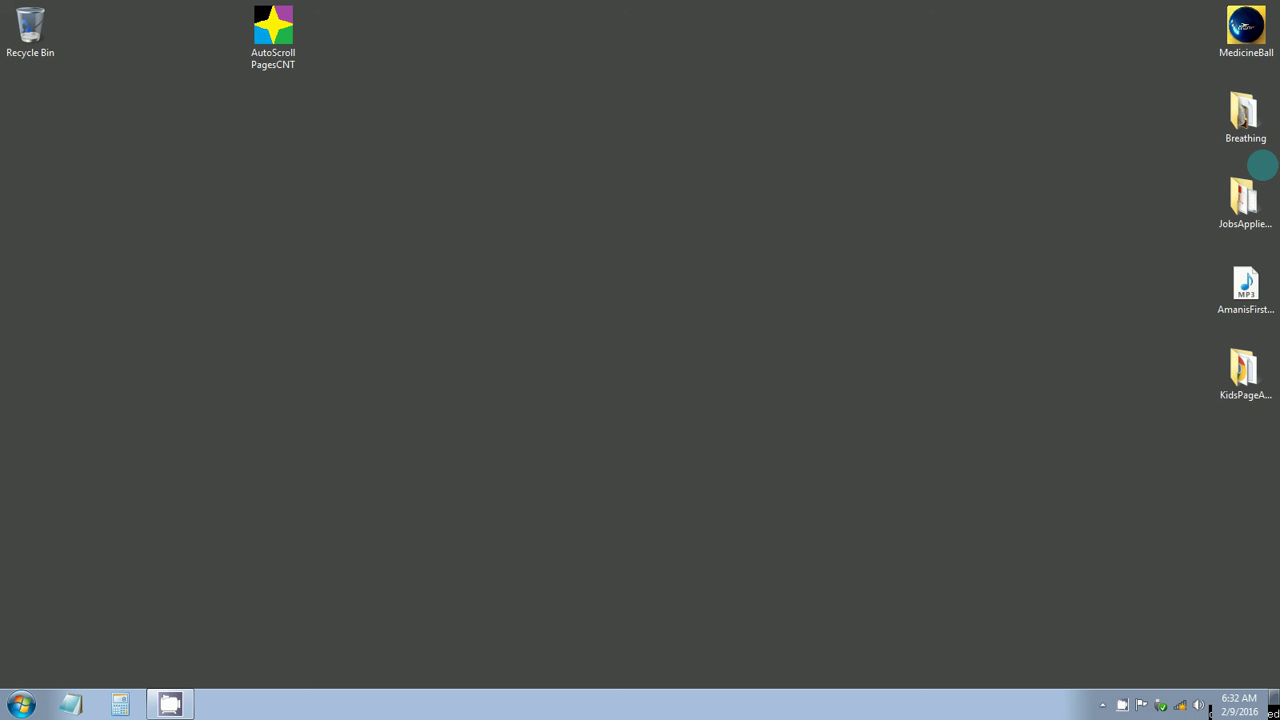
{"action": "left_click", "coordinate": [1248, 304]}
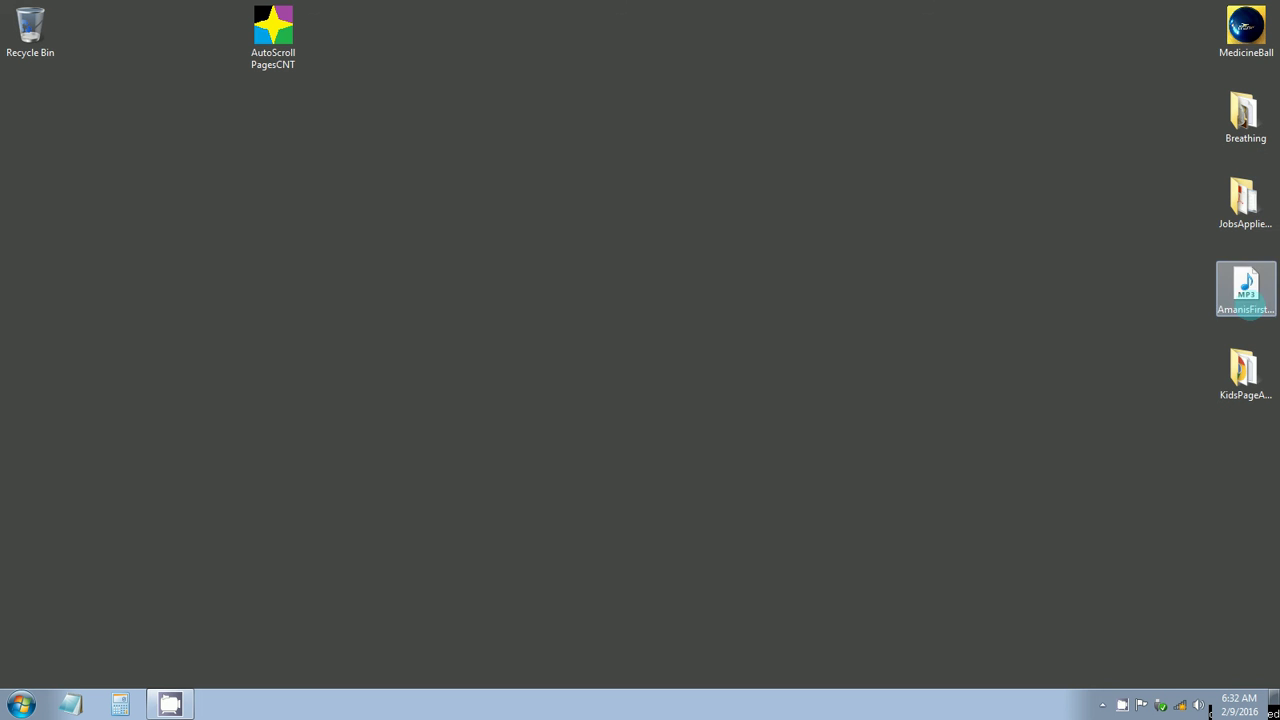
{"action": "left_click", "coordinate": [1248, 371]}
{"action": "left_click", "coordinate": [1260, 288]}
{"action": "left_click", "coordinate": [1226, 205]}
{"action": "left_click", "coordinate": [1240, 102]}
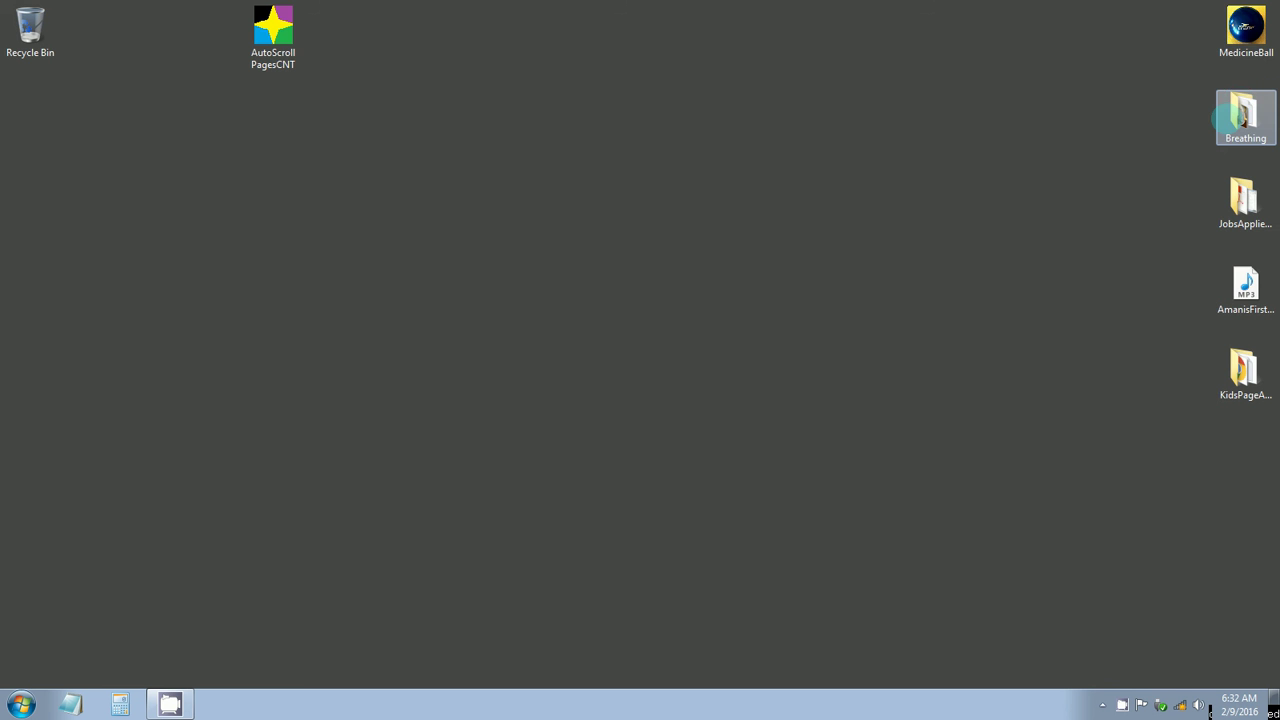
{"action": "left_click", "coordinate": [1208, 122]}
{"action": "left_click", "coordinate": [1246, 30]}
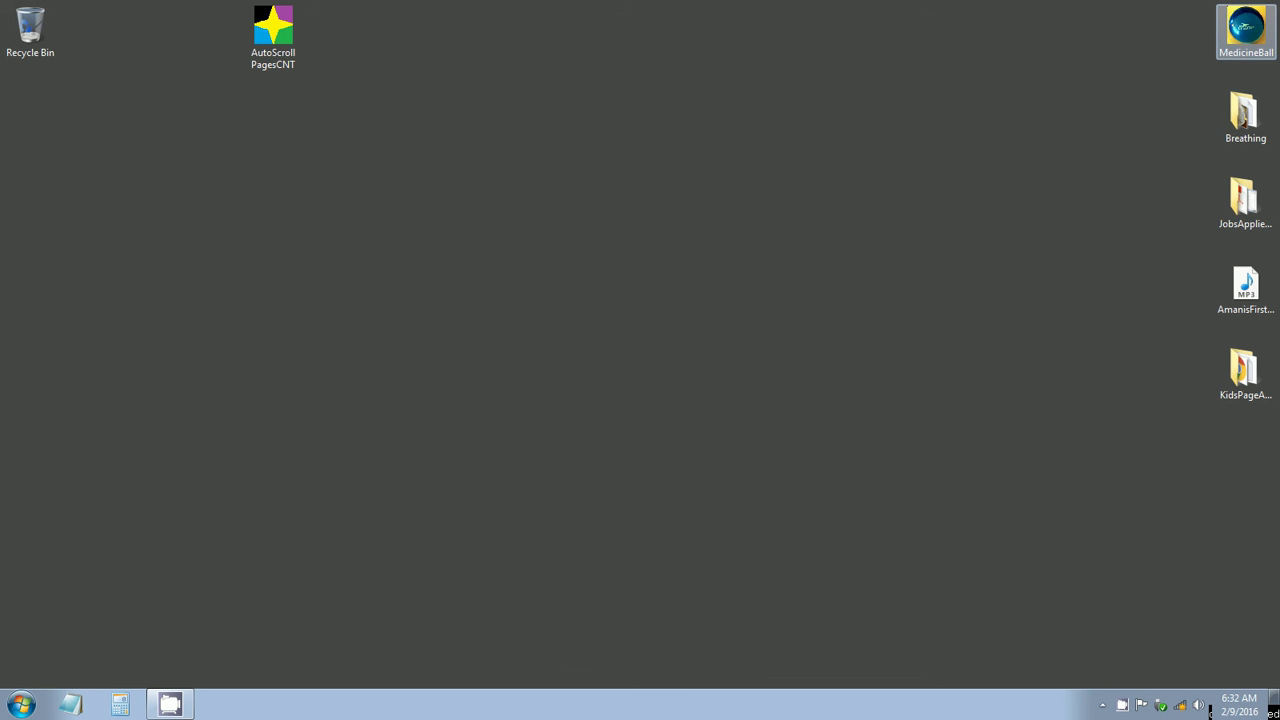
Step: Open the folder icon chooser from the customization properties of the AutoScroll PagesCNT desktop folder
{"action": "left_click", "coordinate": [268, 62]}
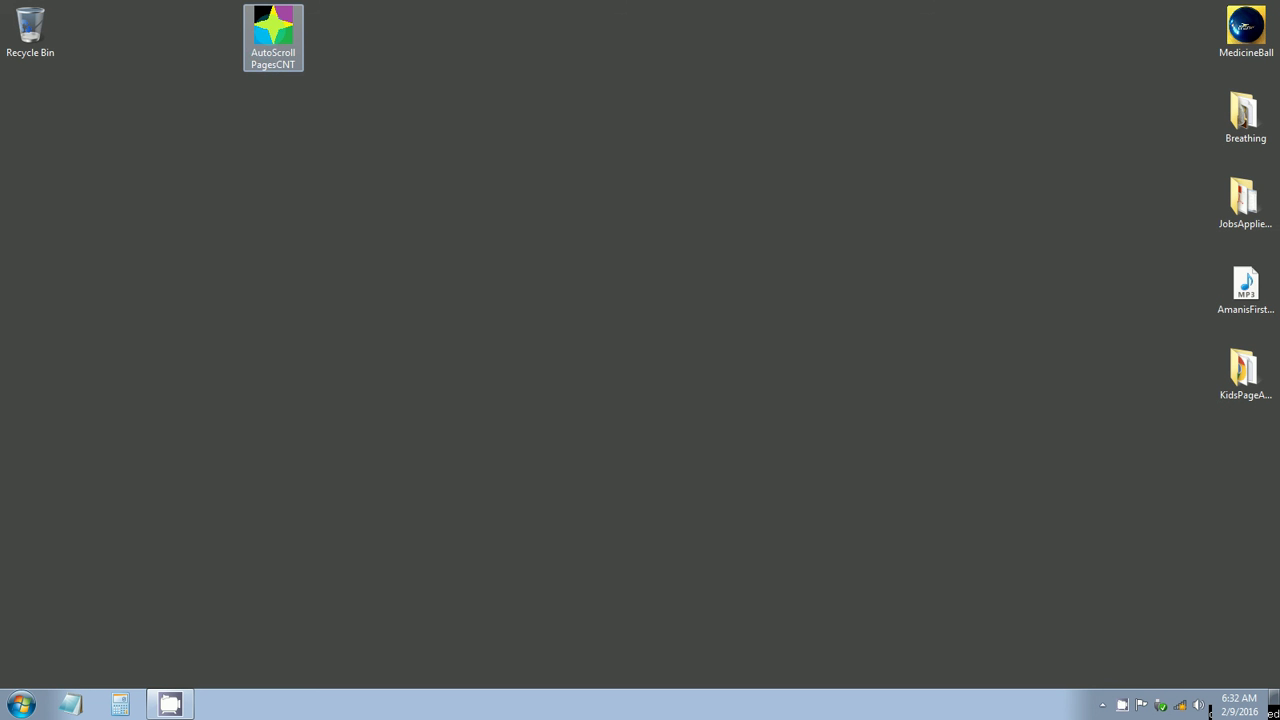
{"action": "right_click", "coordinate": [270, 31]}
{"action": "left_click", "coordinate": [335, 352]}
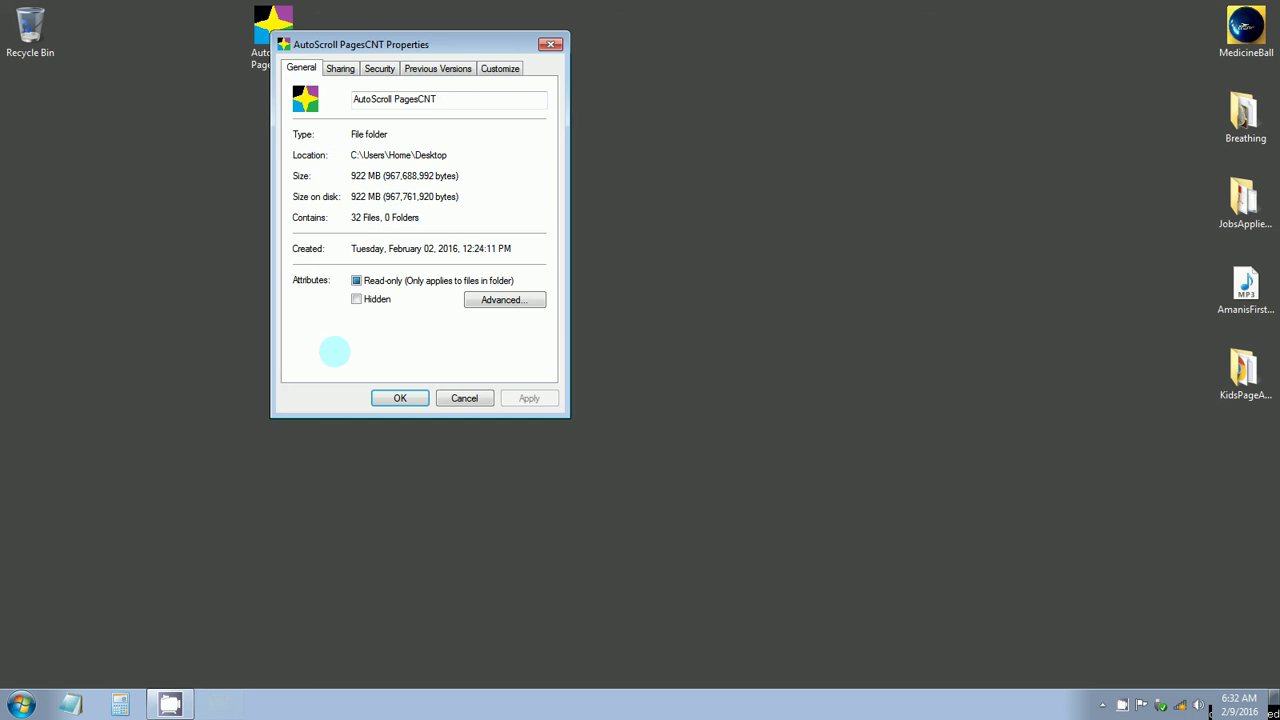
{"action": "left_click", "coordinate": [500, 67]}
{"action": "left_click", "coordinate": [338, 308]}
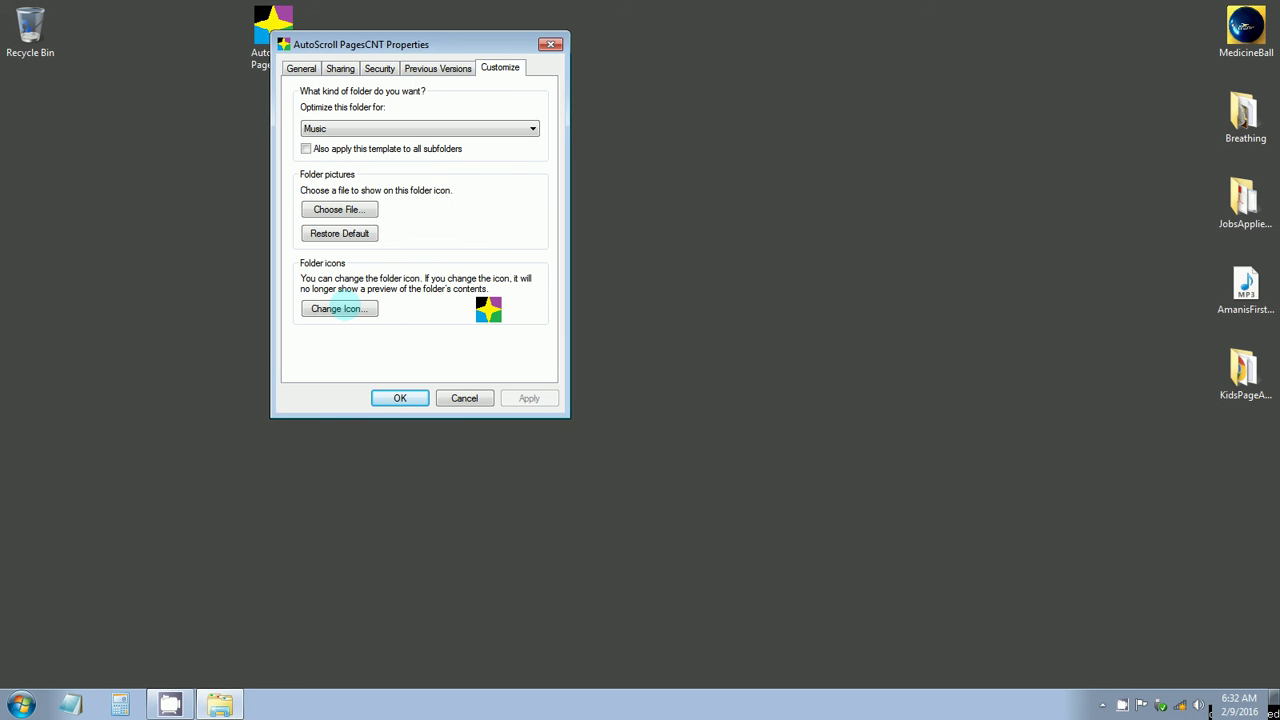
{"action": "left_click", "coordinate": [338, 308]}
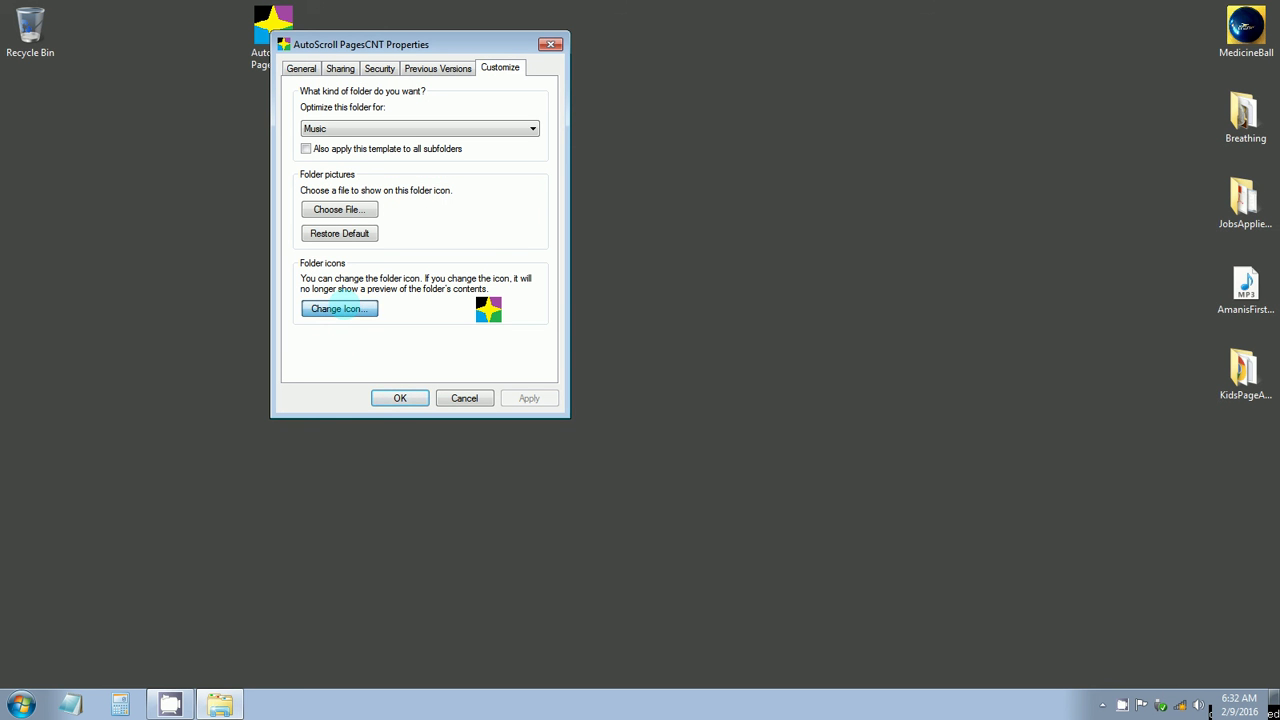
Step: Assign colorstar.ico from the desktop's AutoScroll PagesCNT folder as that folder's icon and accept the properties
{"action": "left_click", "coordinate": [522, 161]}
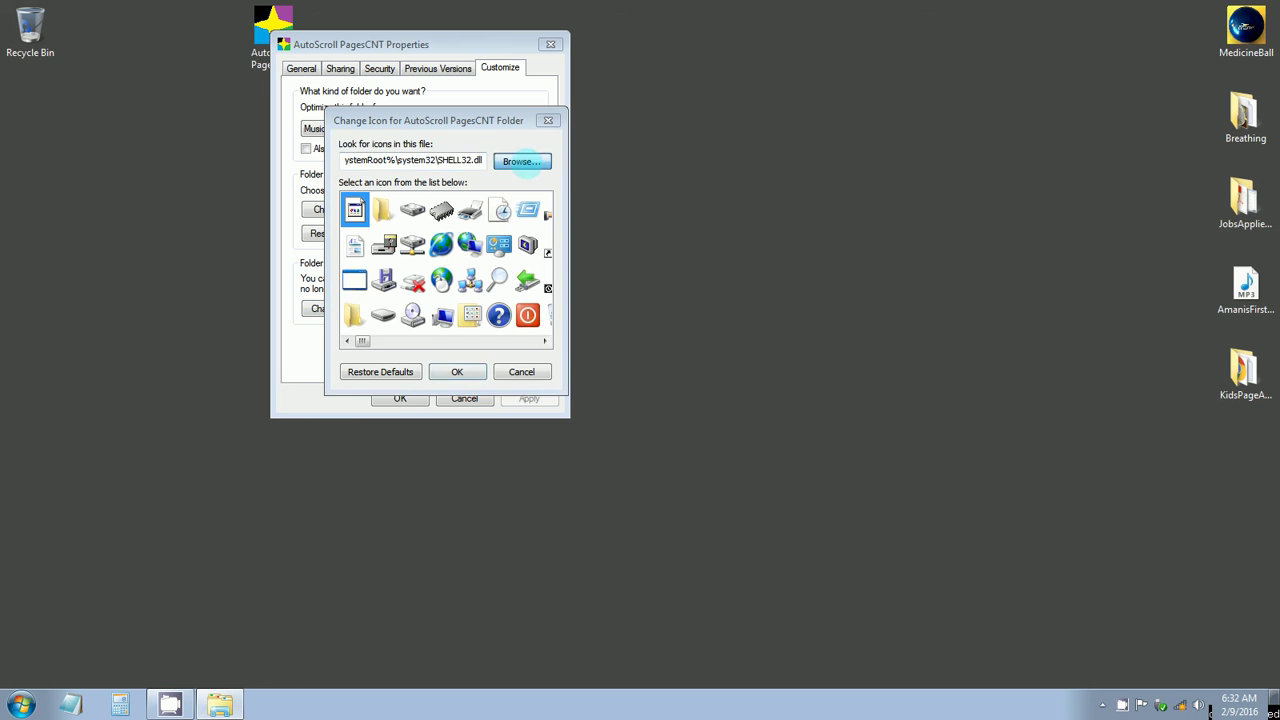
{"action": "left_click", "coordinate": [386, 255]}
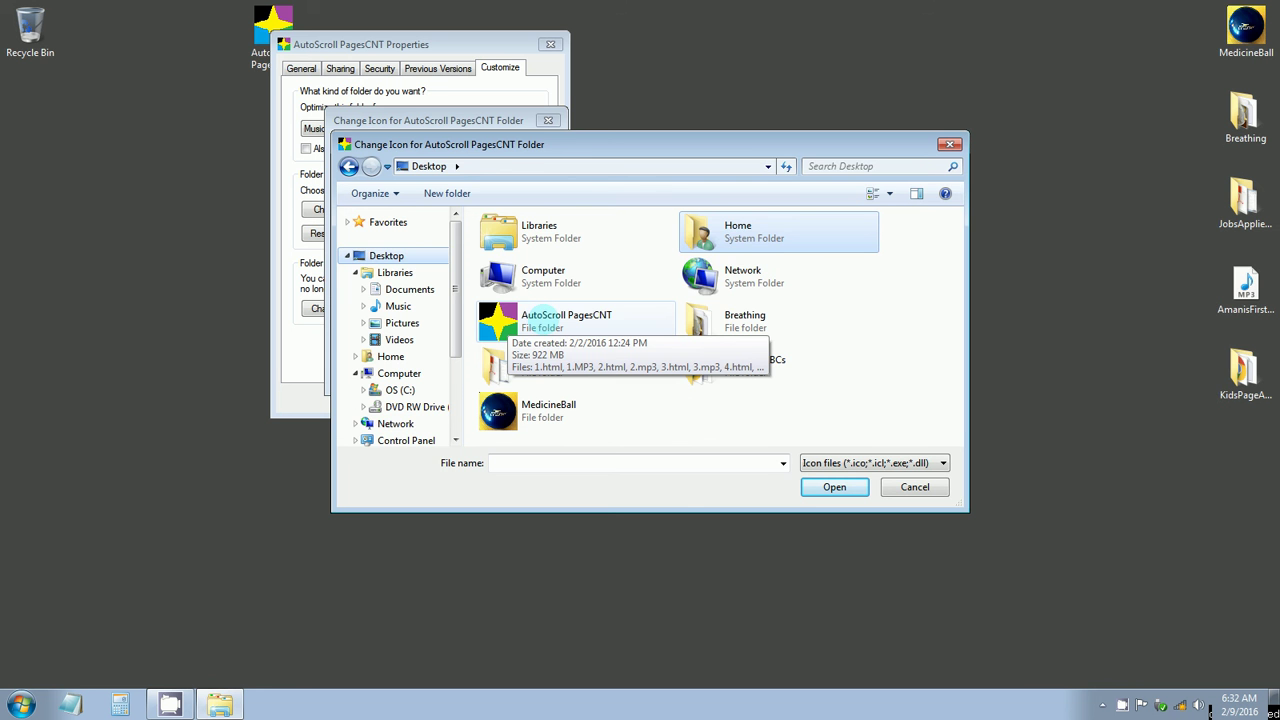
{"action": "double_click", "coordinate": [541, 317]}
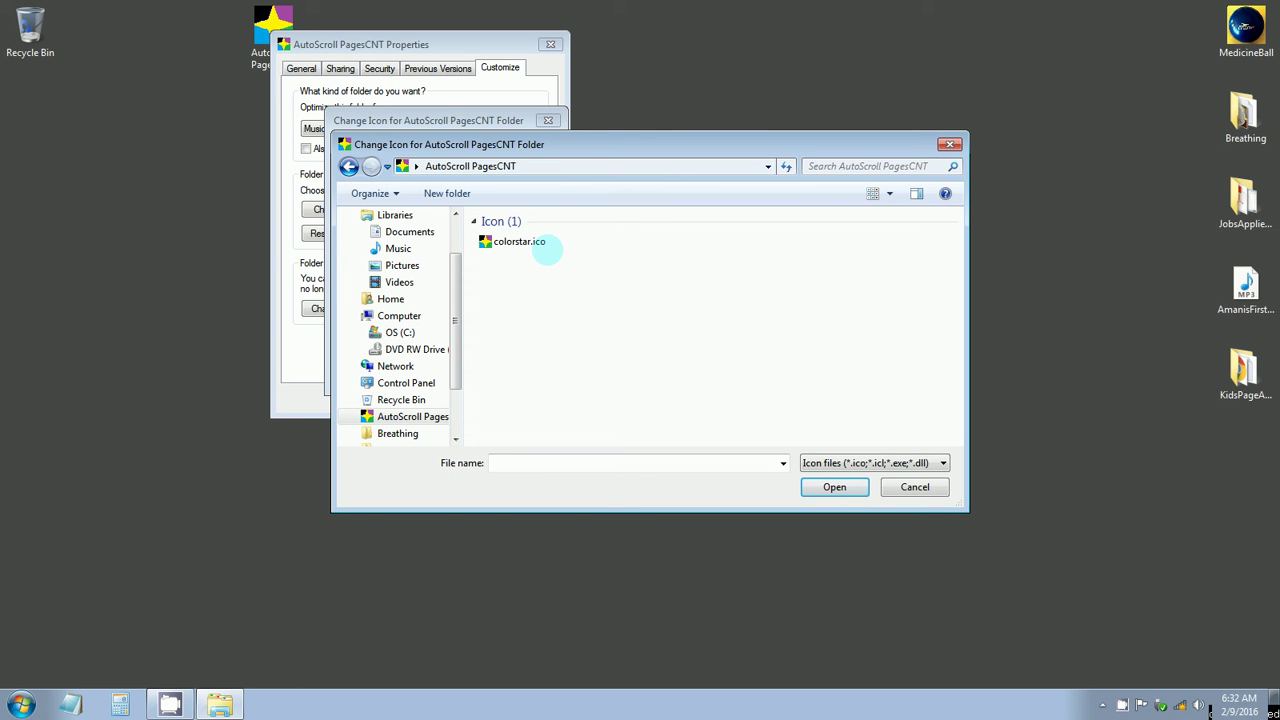
{"action": "left_click", "coordinate": [533, 245]}
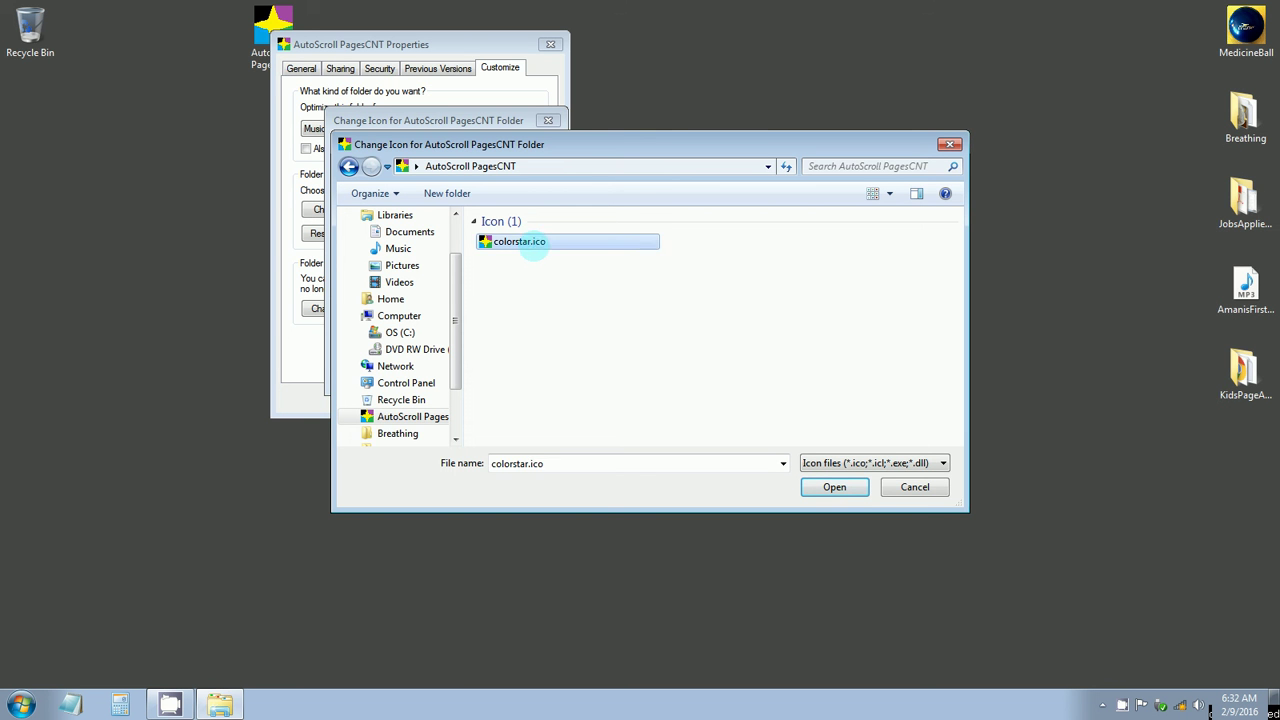
{"action": "right_click", "coordinate": [533, 245]}
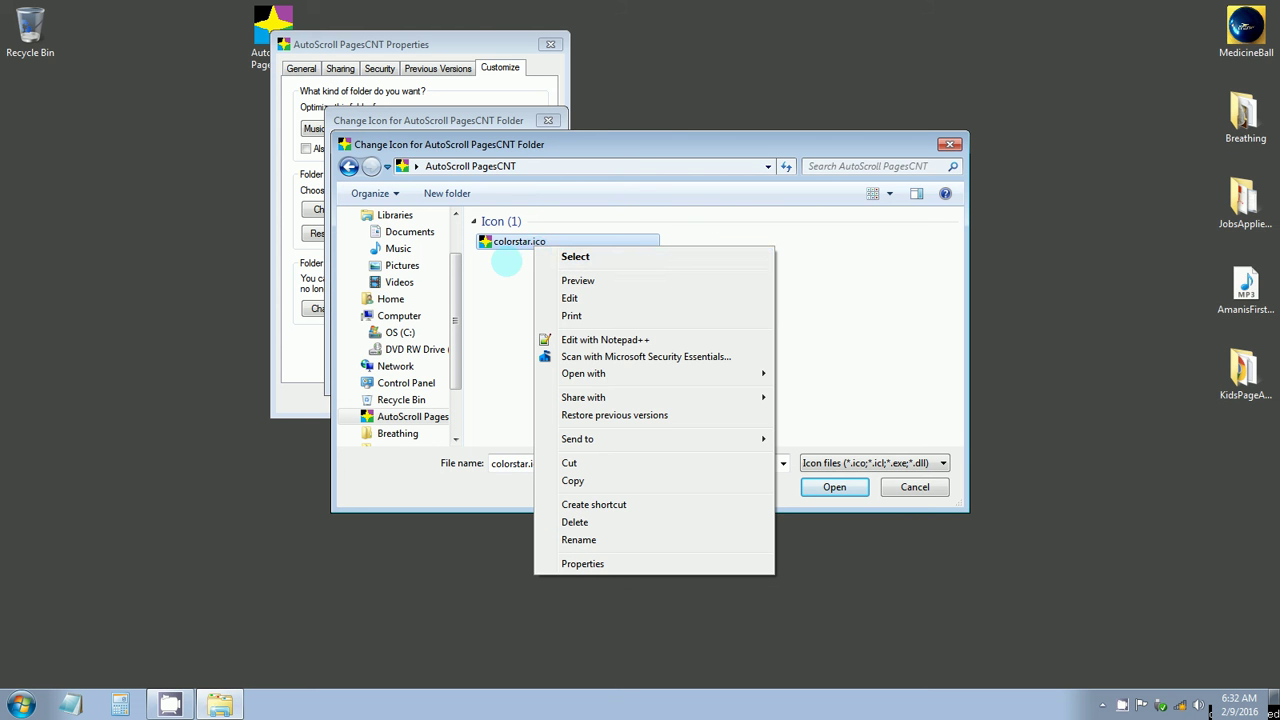
{"action": "left_click", "coordinate": [506, 261]}
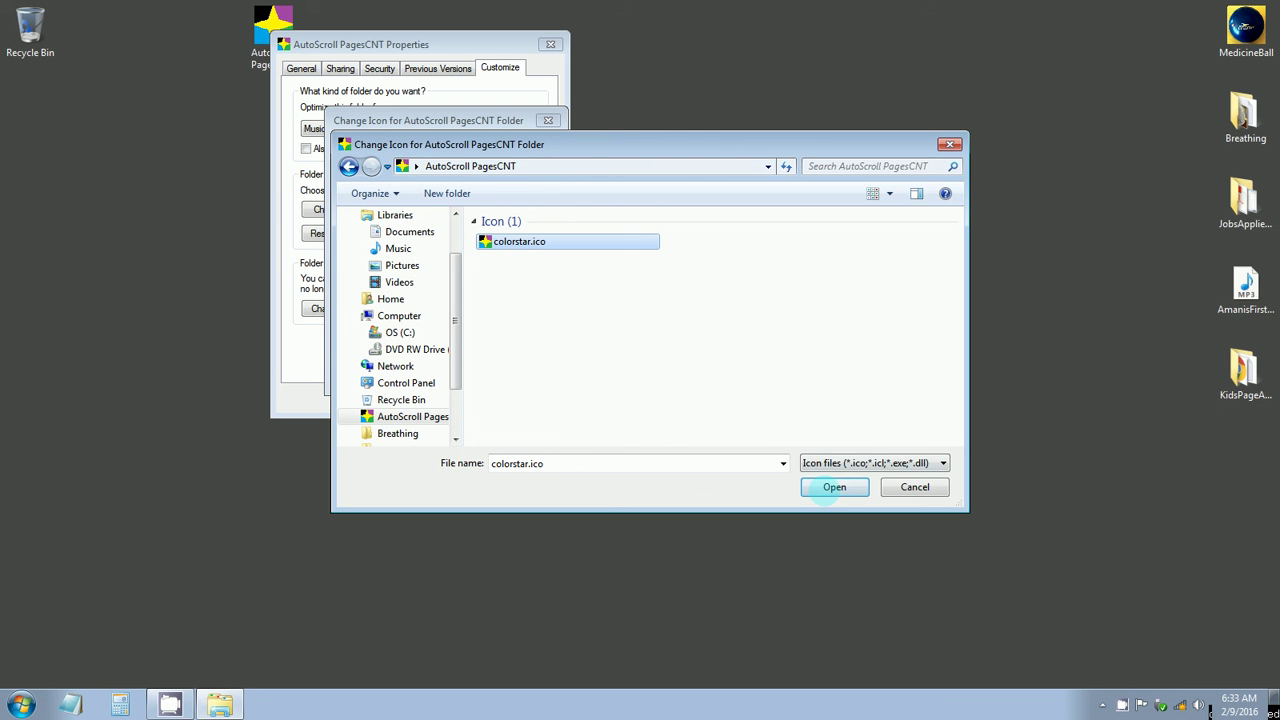
{"action": "left_click", "coordinate": [834, 487]}
{"action": "left_click", "coordinate": [457, 371]}
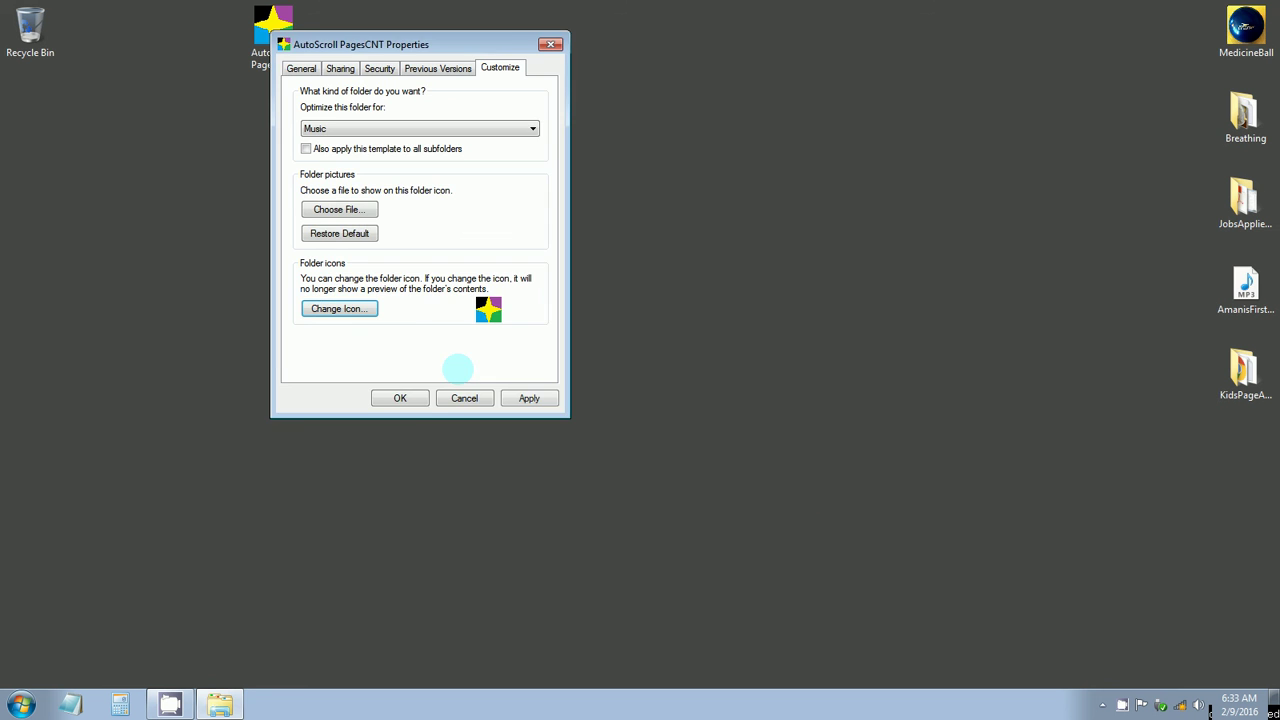
{"action": "left_click", "coordinate": [425, 398]}
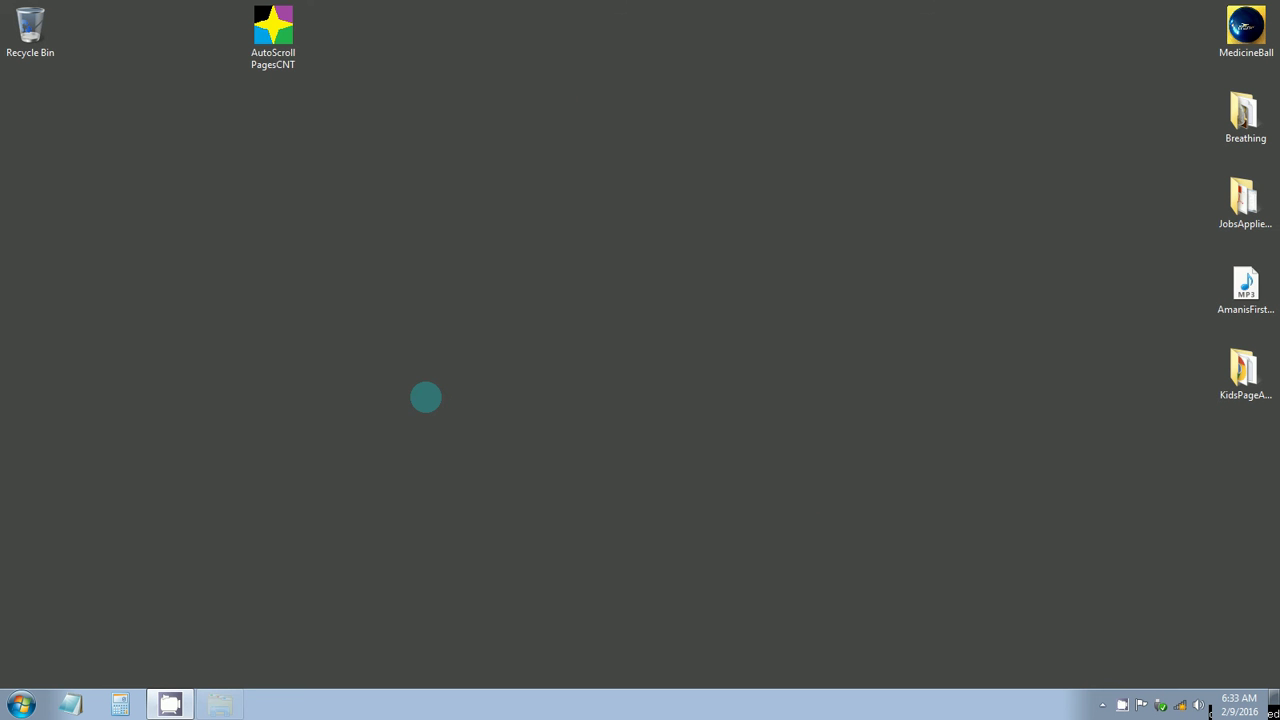
Step: Open the AutoScroll PagesCNT folder from the desktop
{"action": "left_click", "coordinate": [255, 47]}
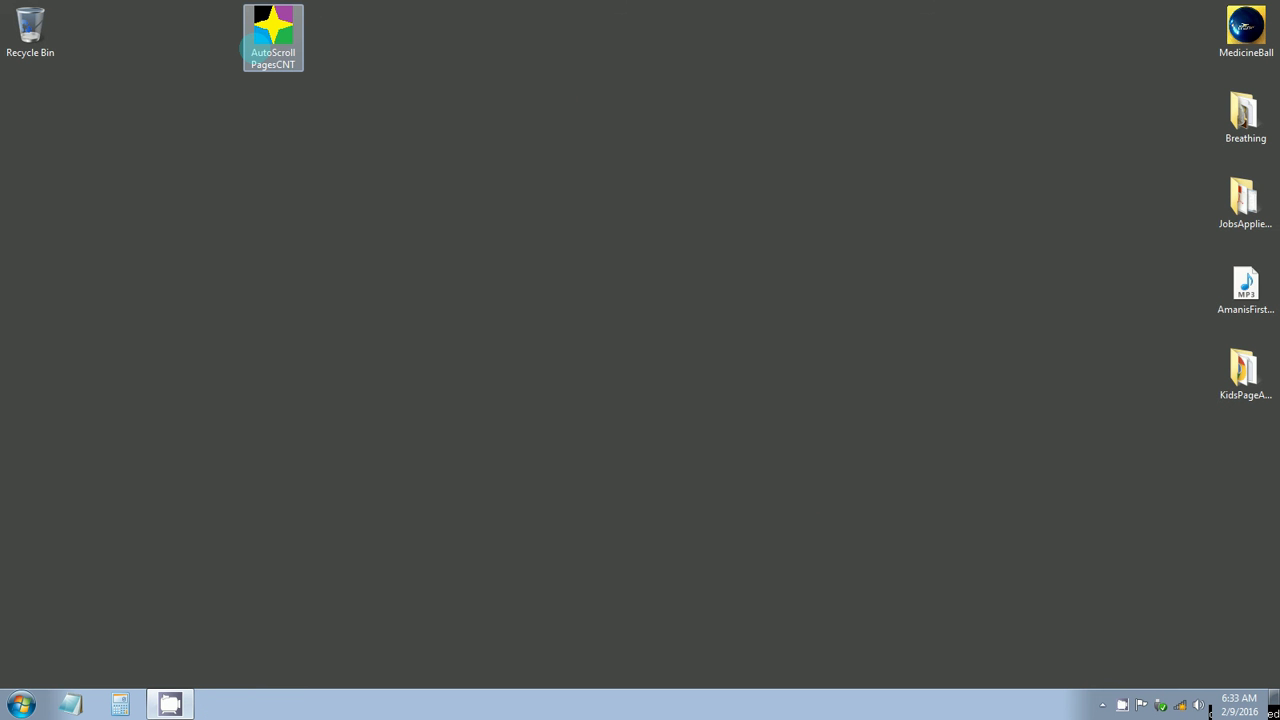
{"action": "left_click", "coordinate": [358, 215]}
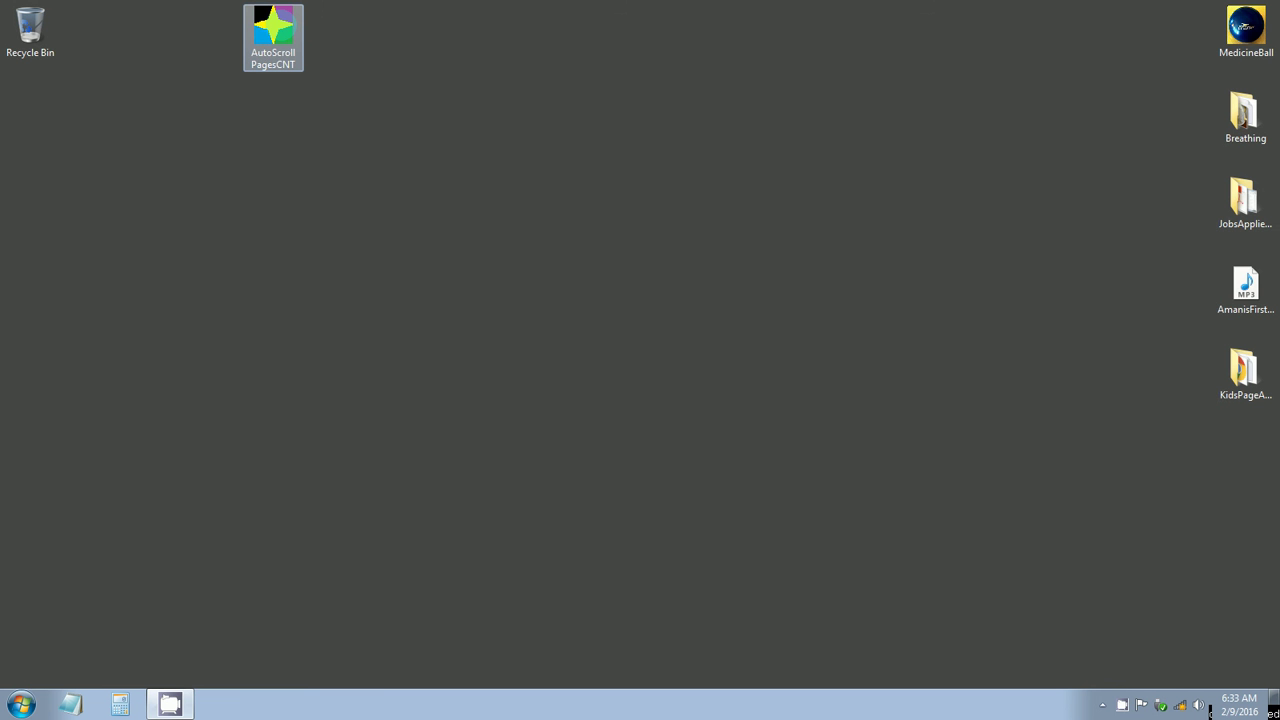
{"action": "double_click", "coordinate": [273, 38]}
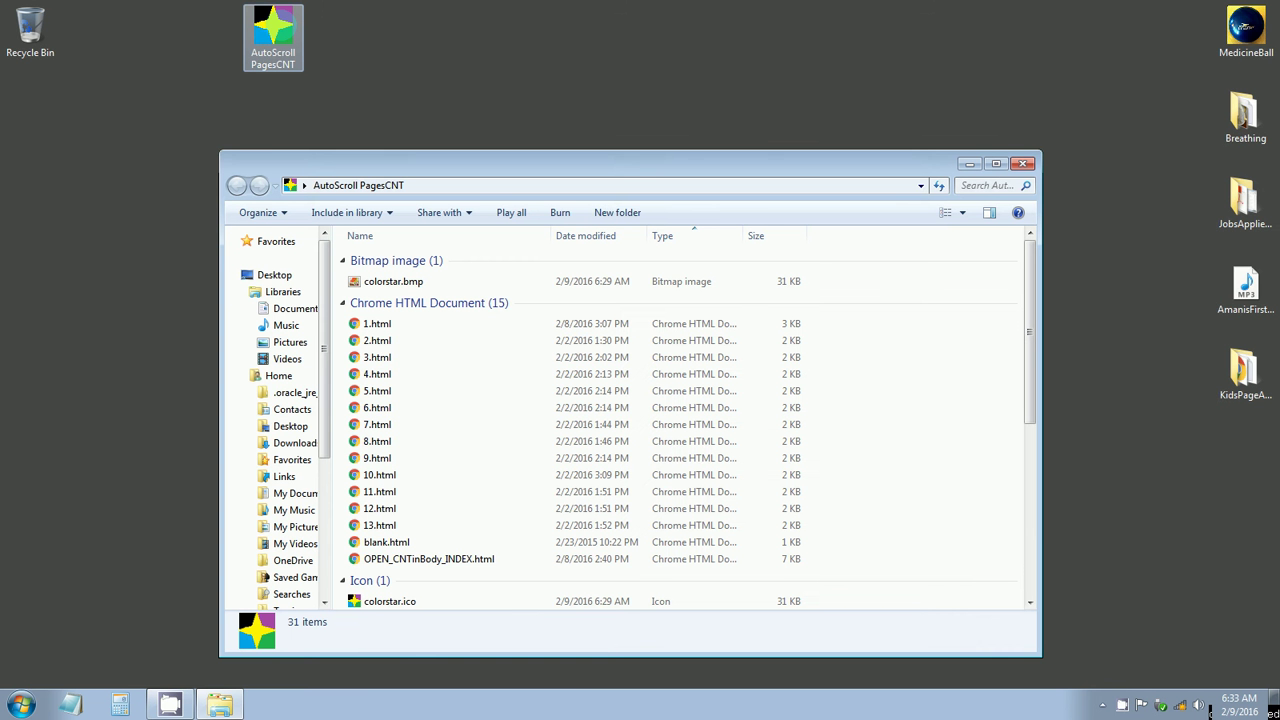
Step: View the colorstar.bmp image in Paint and close it again
{"action": "left_click", "coordinate": [379, 280]}
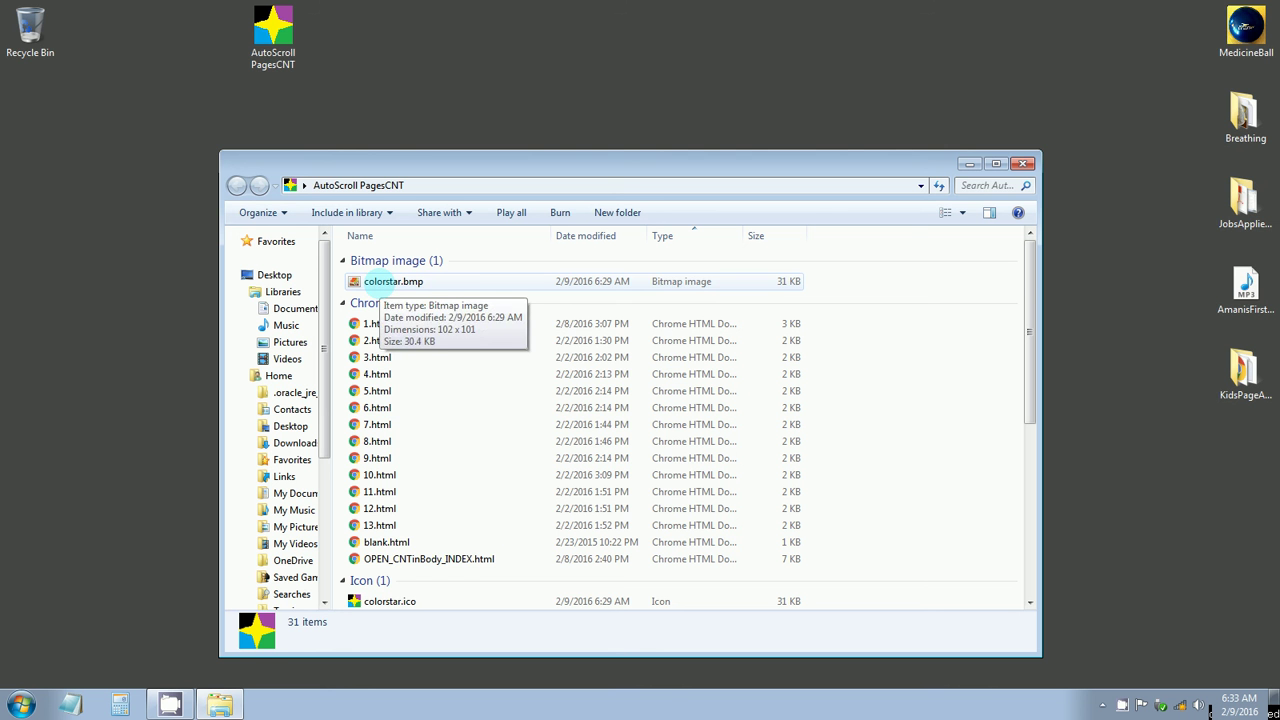
{"action": "left_click", "coordinate": [379, 281]}
{"action": "right_click", "coordinate": [379, 281]}
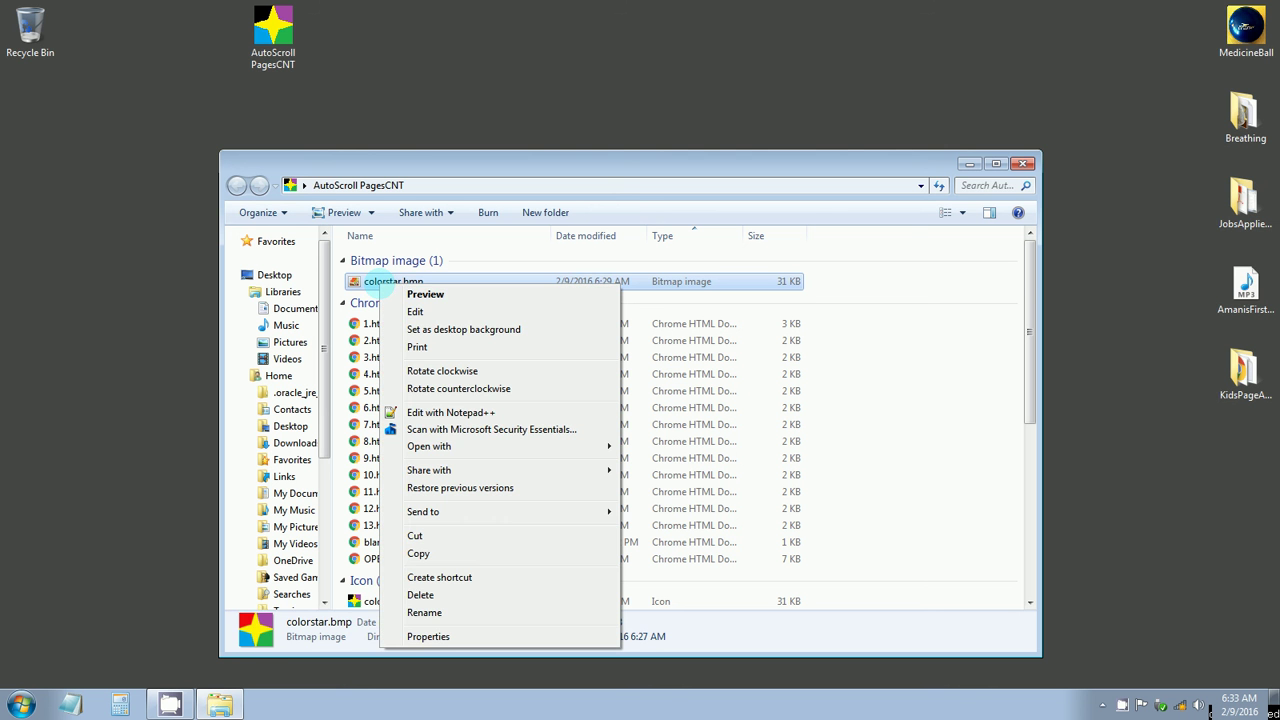
{"action": "mouse_move", "coordinate": [448, 446]}
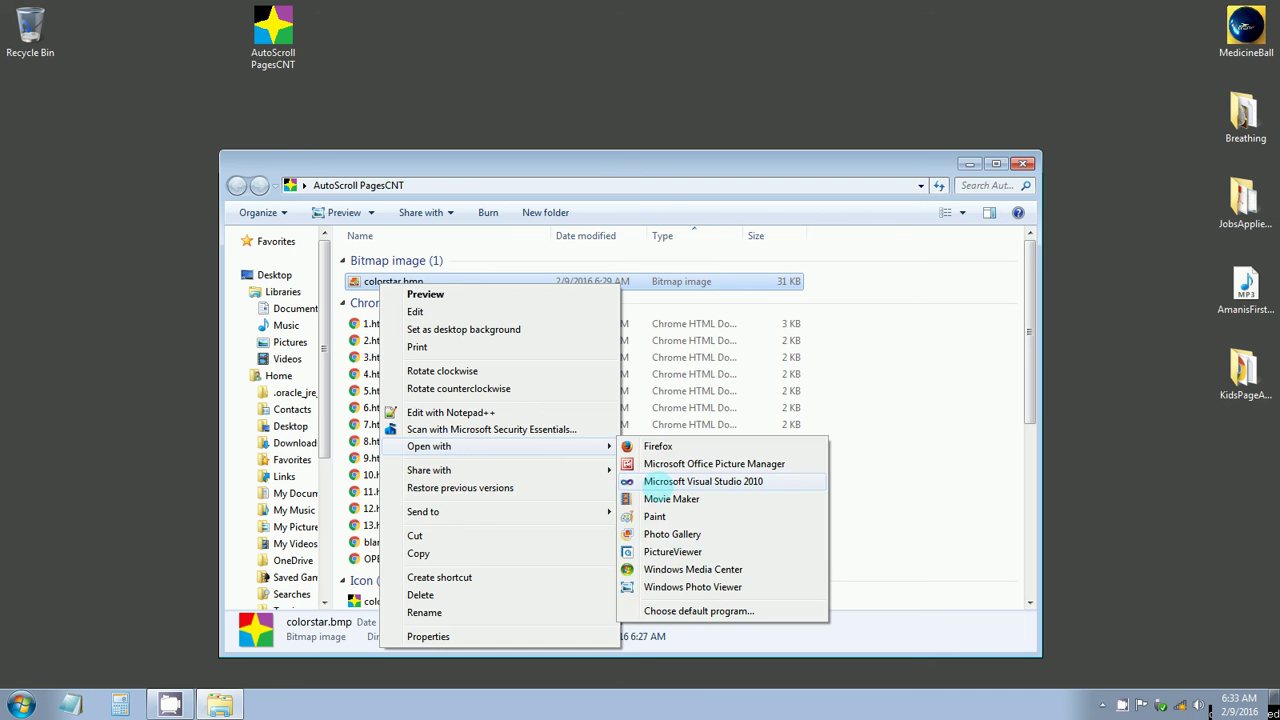
{"action": "left_click", "coordinate": [660, 514]}
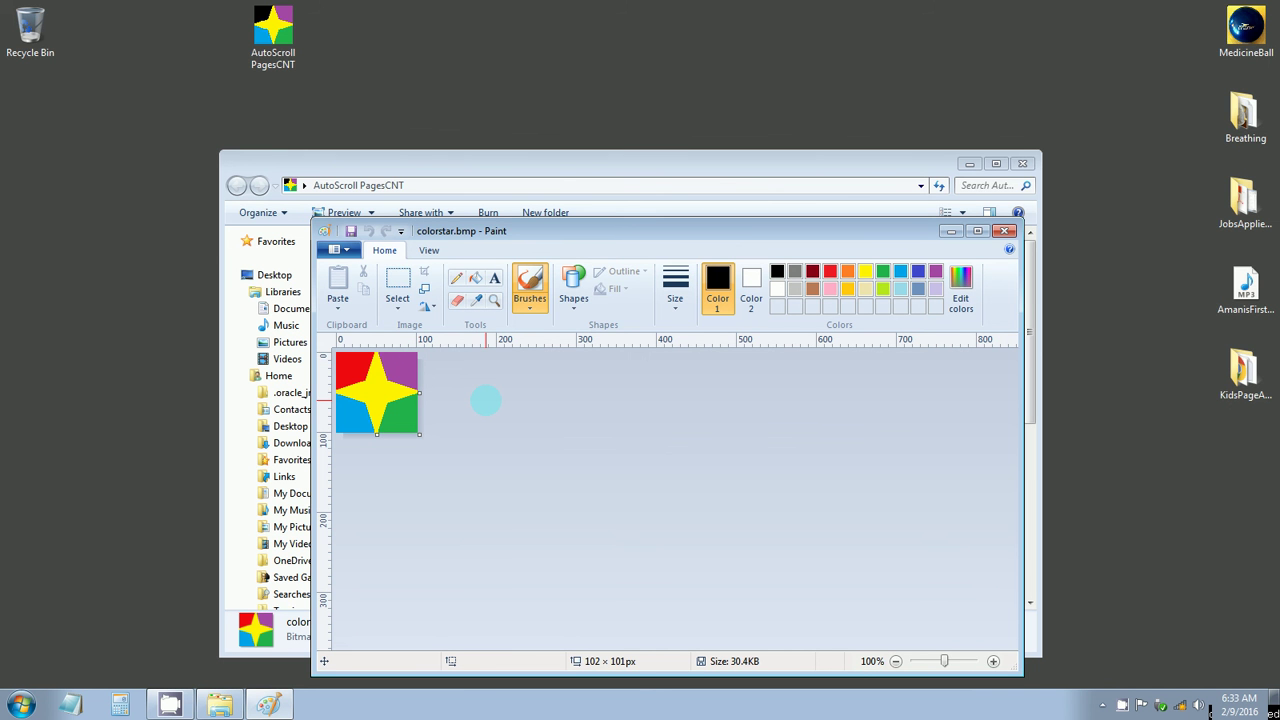
{"action": "left_click_drag", "start_coordinate": [548, 229], "coordinate": [760, 154]}
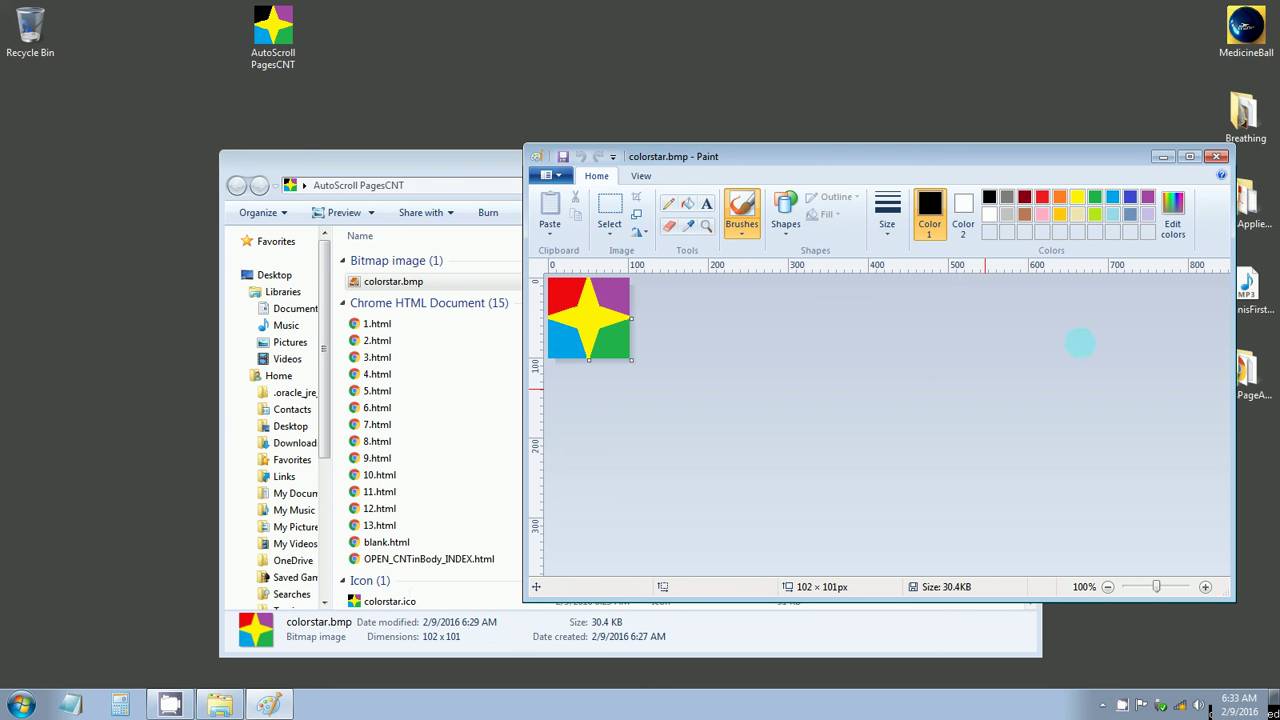
{"action": "left_click", "coordinate": [1216, 156]}
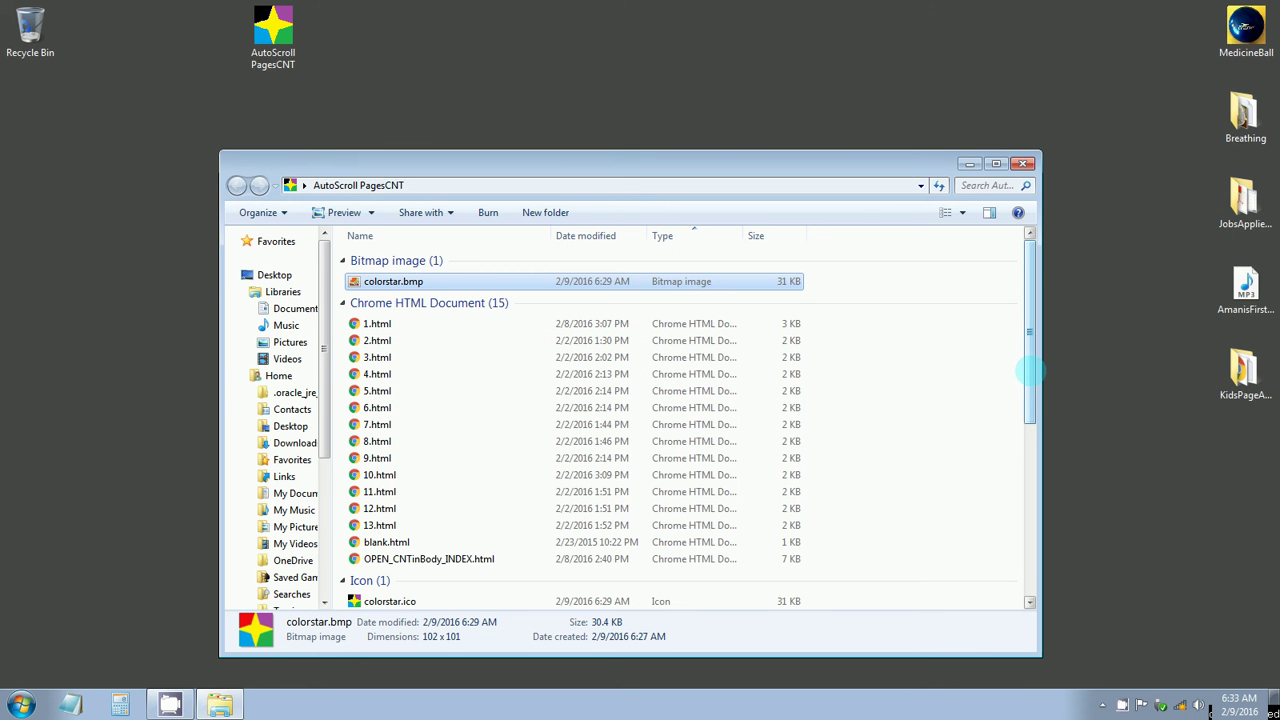
Step: Widen the AutoScroll PagesCNT folder window and look at the actions available for OPEN_CNTinBody_INDEX.html
{"action": "left_click_drag", "start_coordinate": [1030, 371], "coordinate": [1033, 282]}
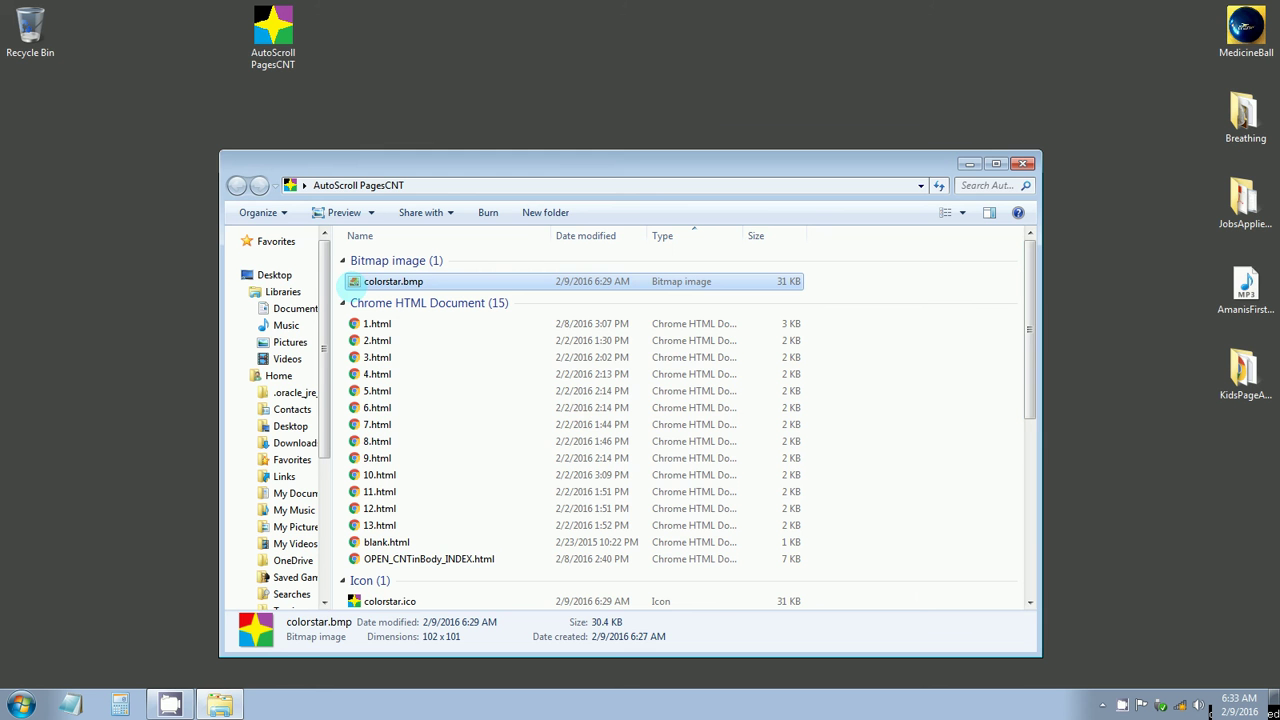
{"action": "left_click_drag", "start_coordinate": [220, 326], "coordinate": [150, 326]}
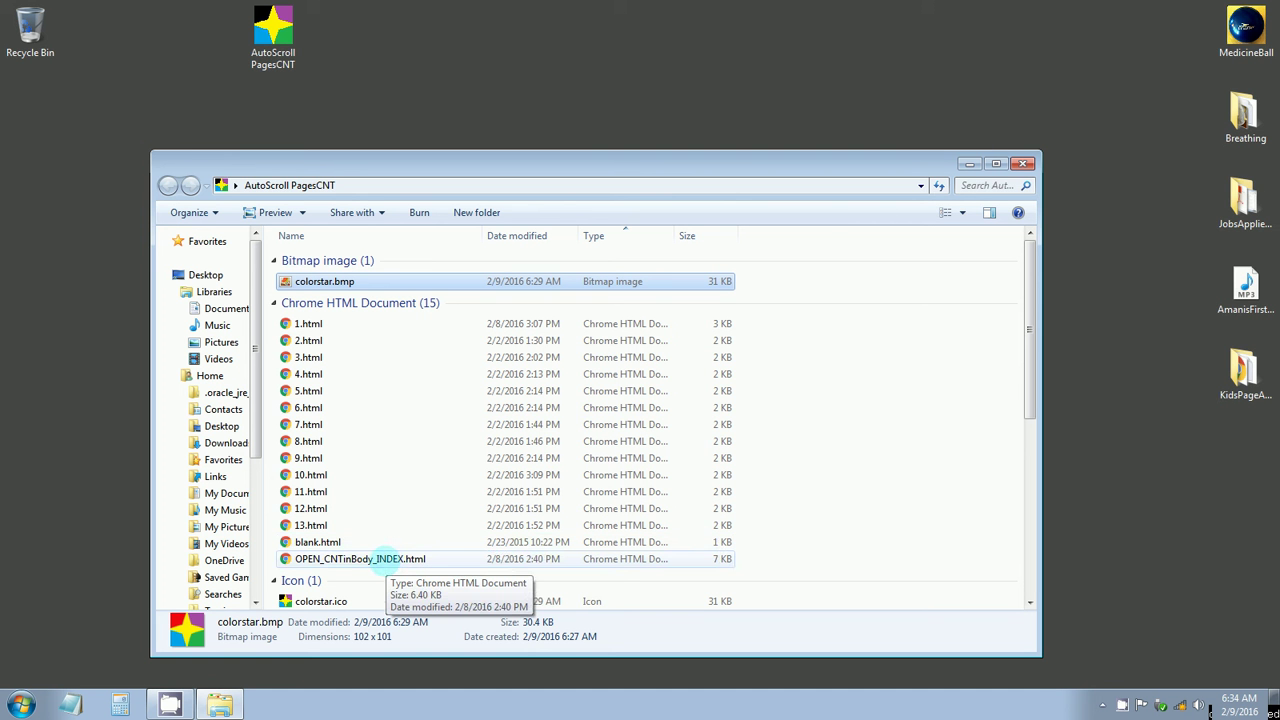
{"action": "right_click", "coordinate": [410, 559]}
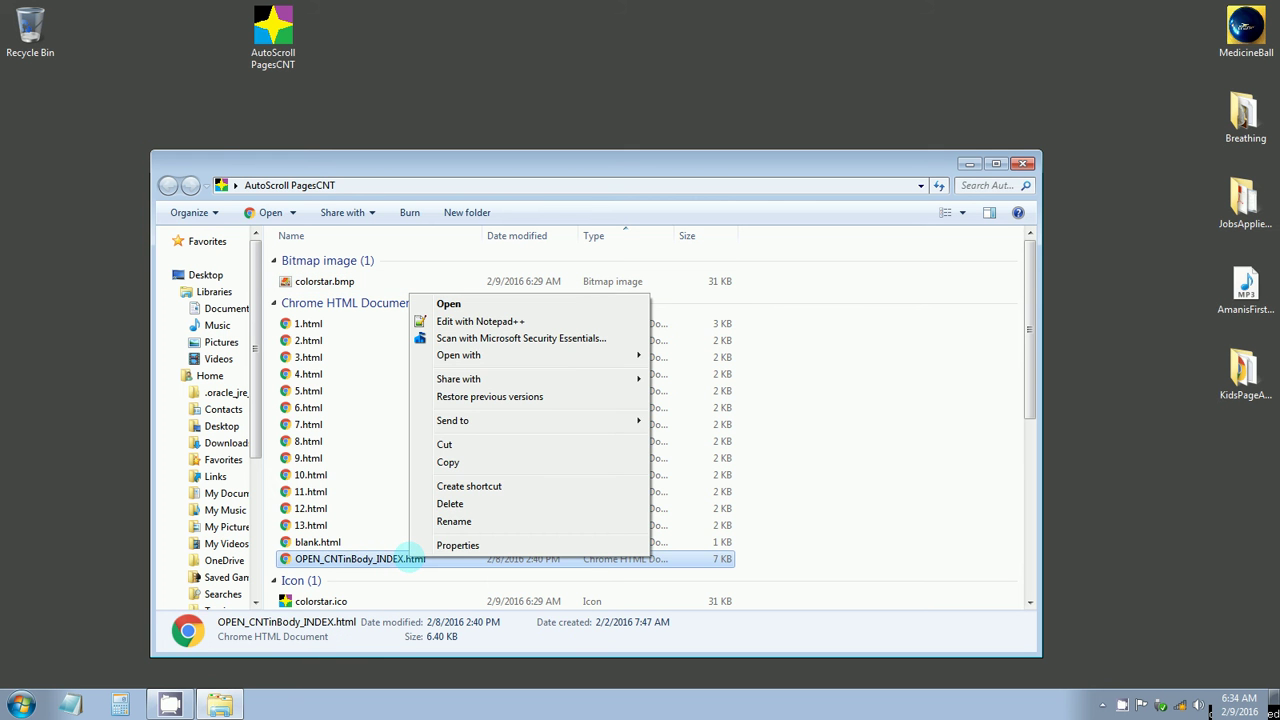
{"action": "left_click", "coordinate": [896, 434]}
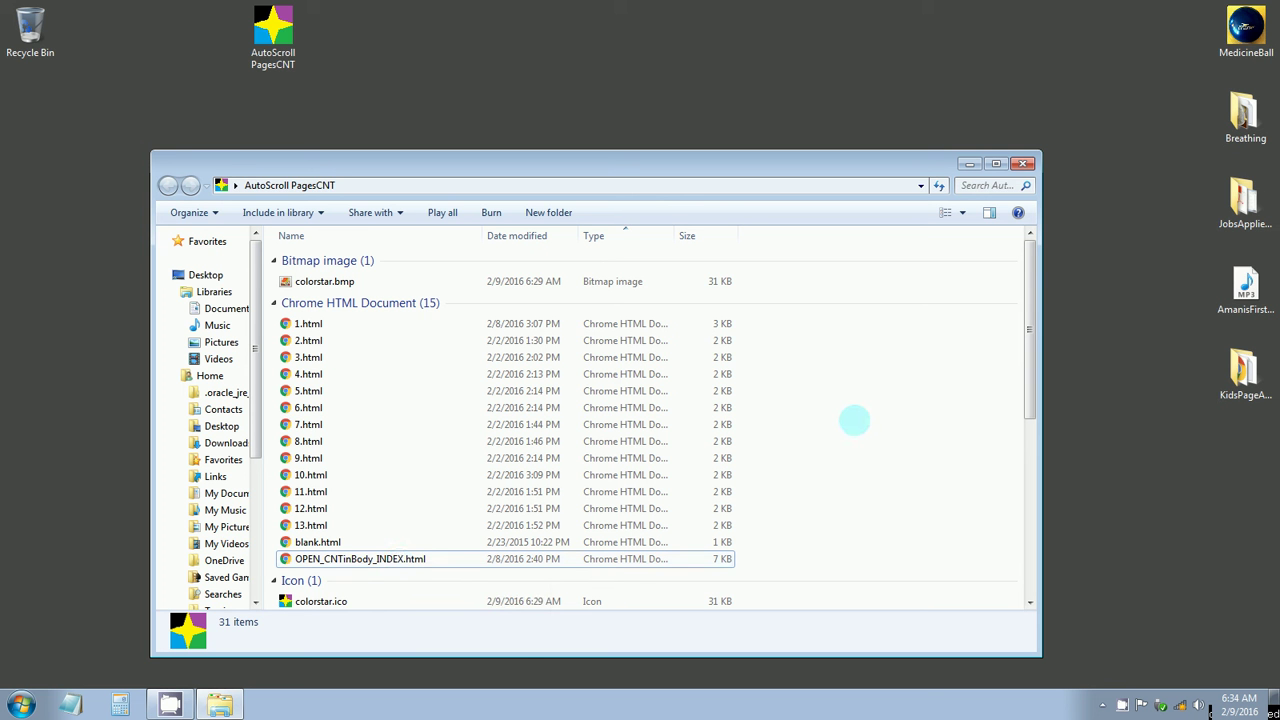
Step: Create a subfolder named box inside the AutoScroll PagesCNT folder
{"action": "right_click", "coordinate": [854, 420]}
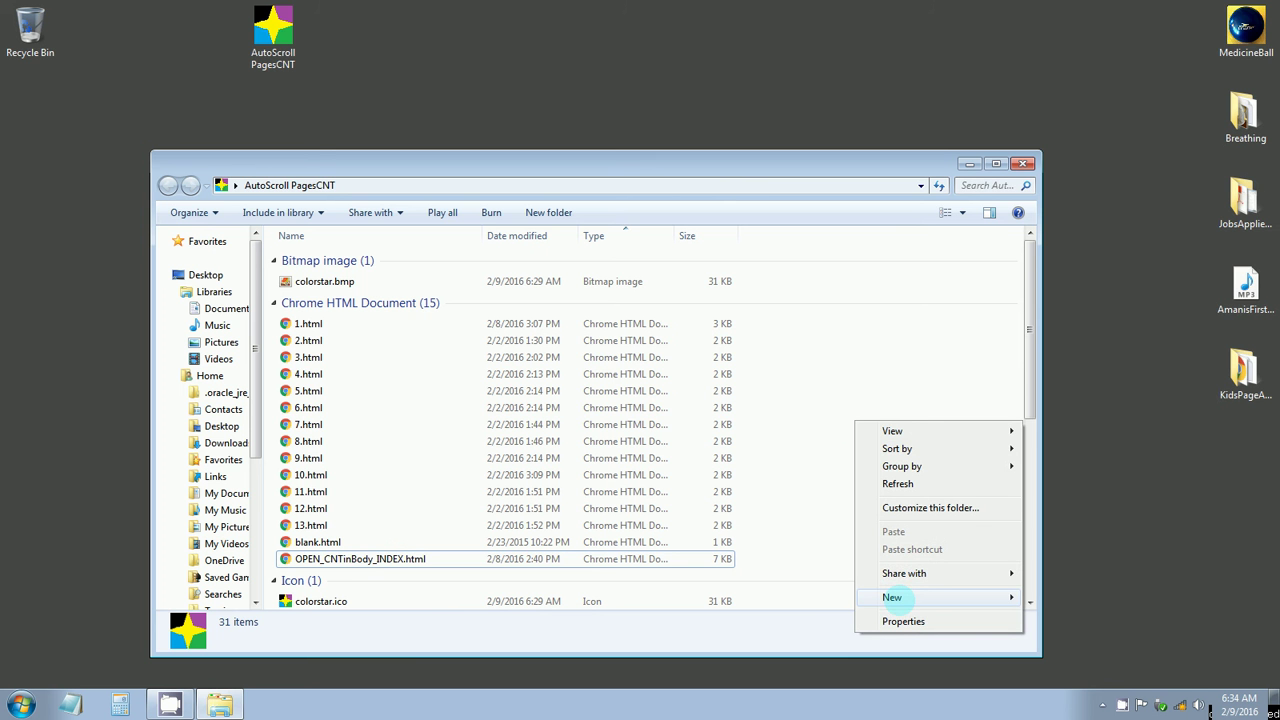
{"action": "mouse_move", "coordinate": [892, 597]}
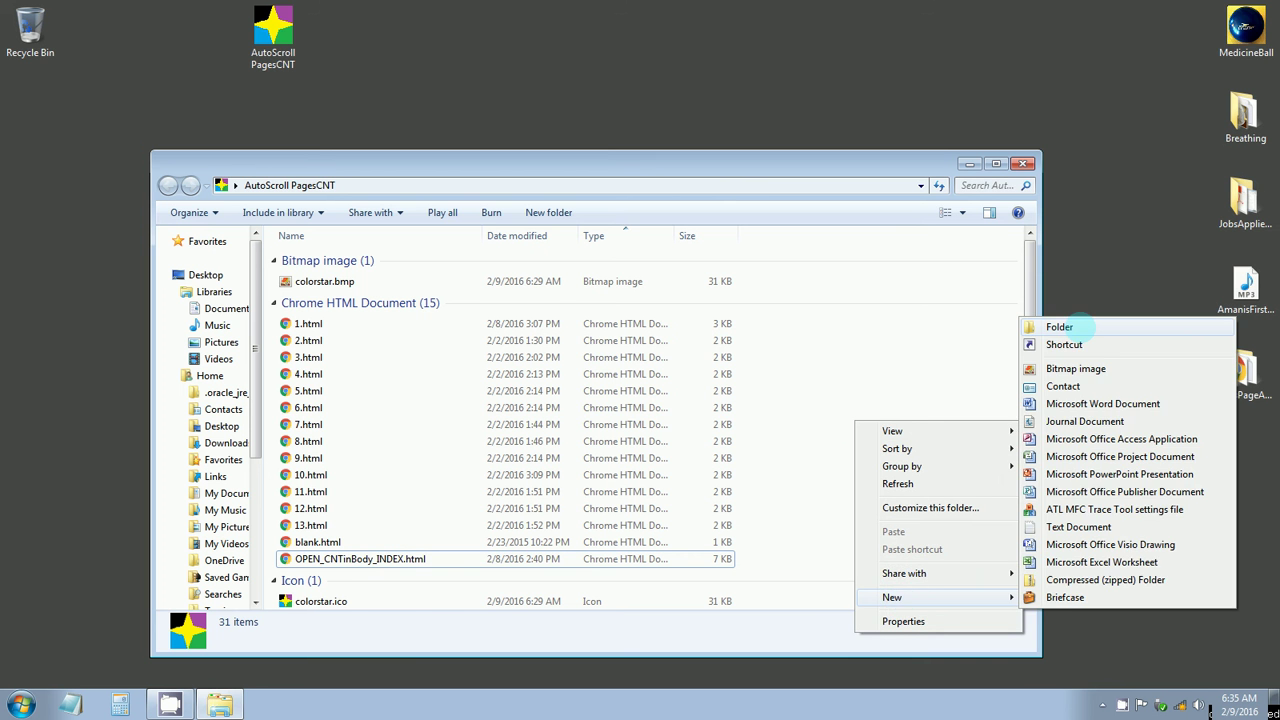
{"action": "left_click", "coordinate": [1083, 327]}
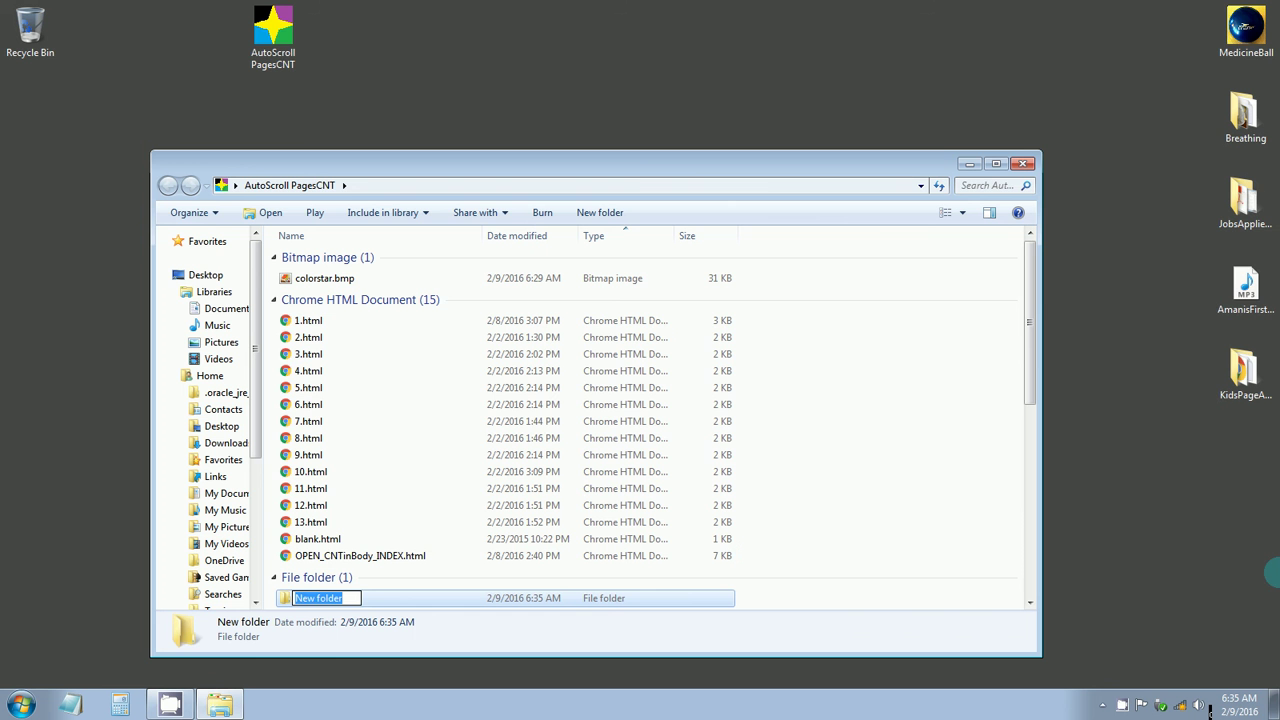
{"action": "type", "text": "box"}
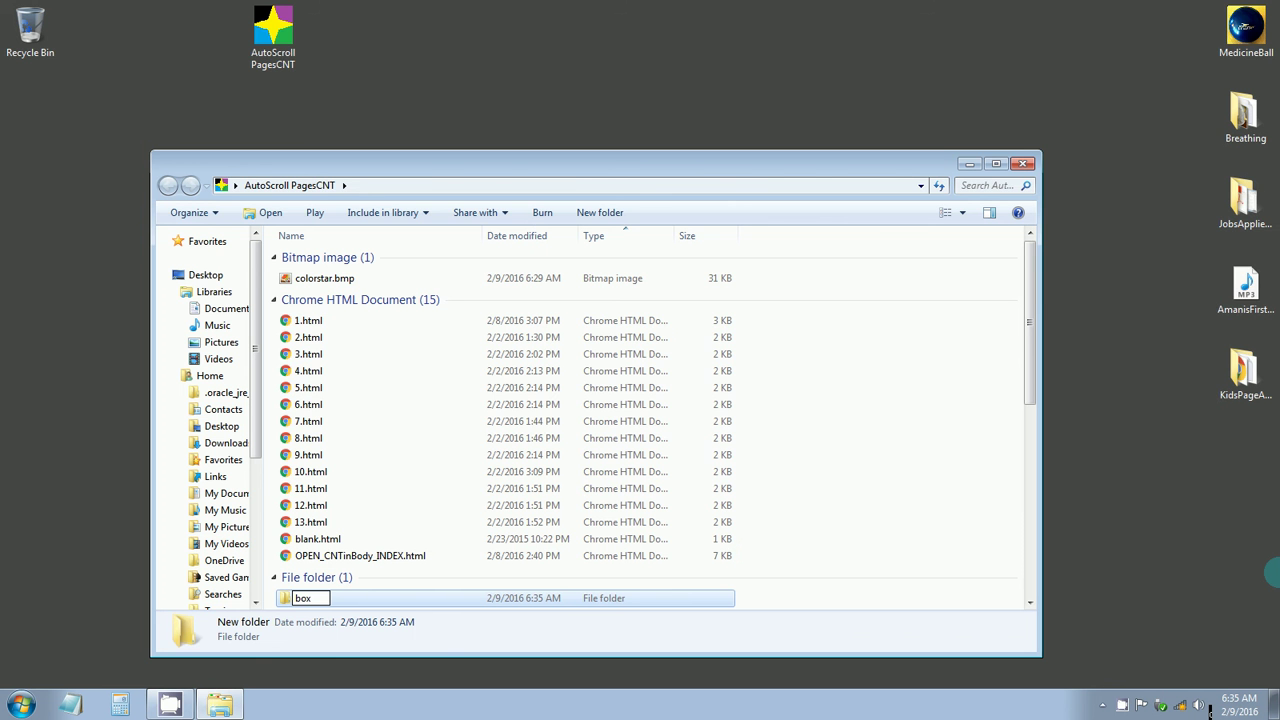
{"action": "key", "text": "Return"}
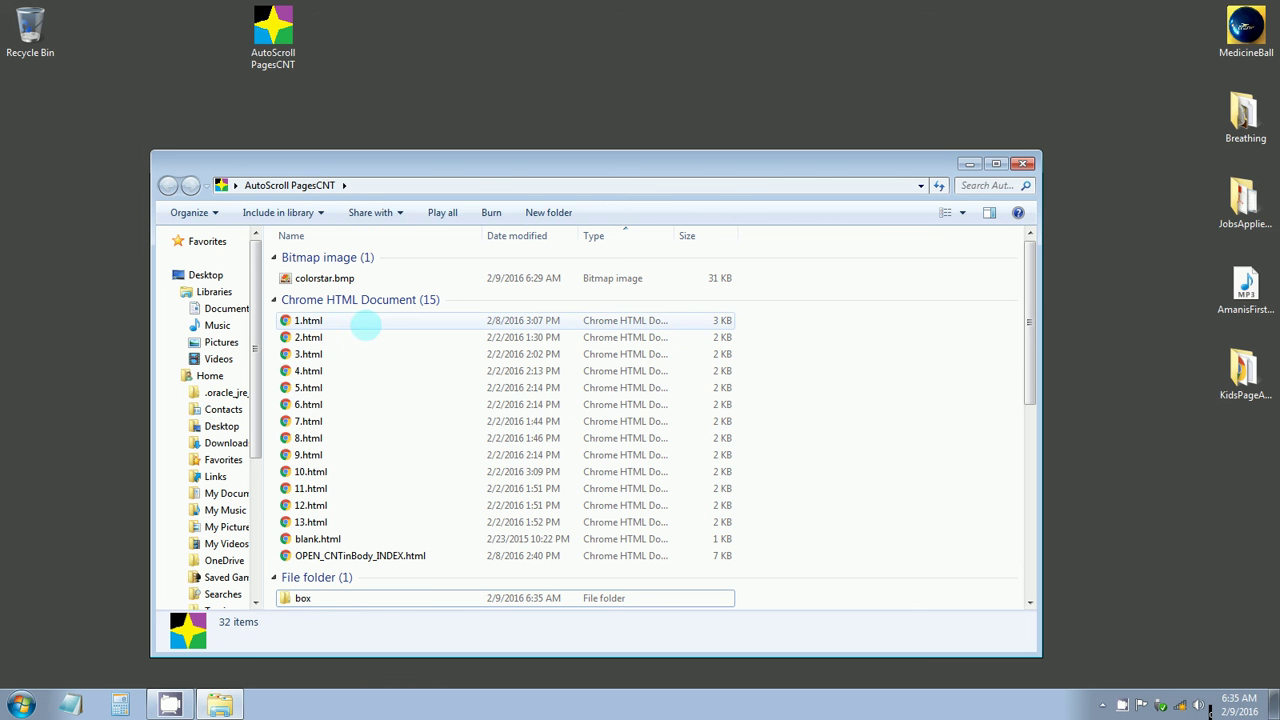
Step: Move 1.html through 13.html, blank.html and the nine numbered MP3 files into the box folder
{"action": "left_click_drag", "start_coordinate": [365, 321], "coordinate": [277, 545]}
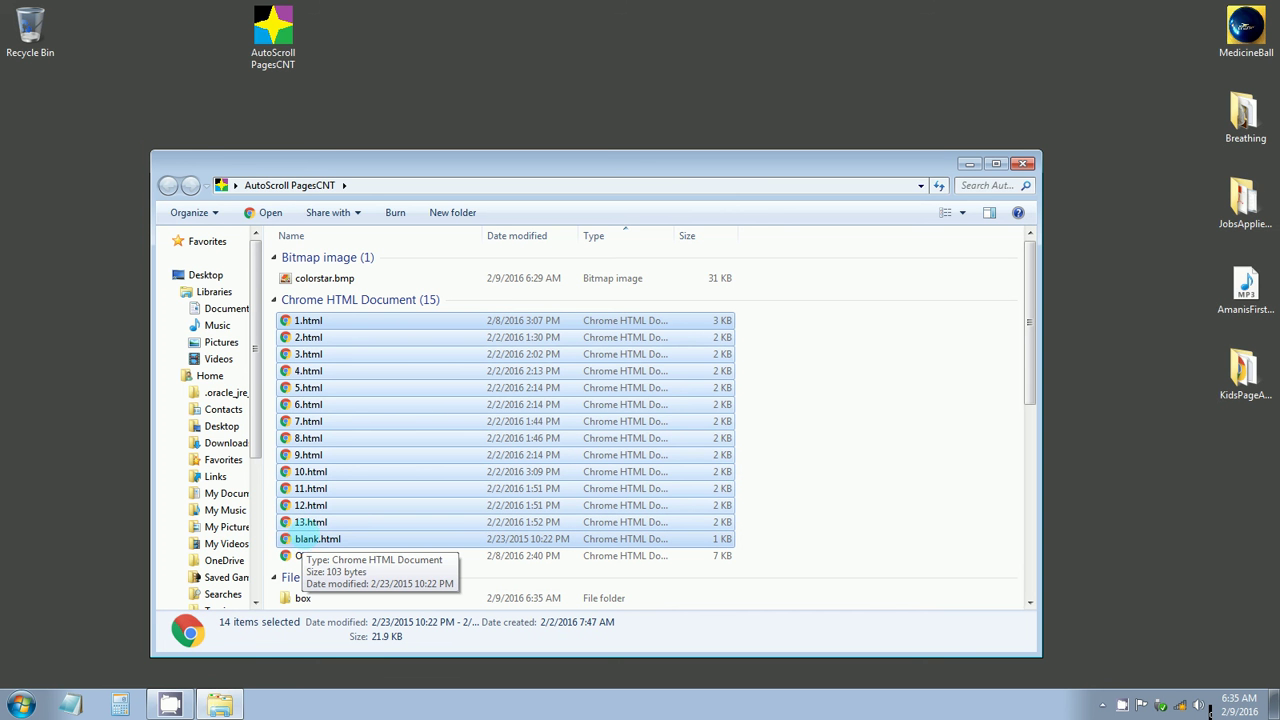
{"action": "mouse_move", "coordinate": [303, 540]}
{"action": "left_mouse_down"}
{"action": "mouse_move", "coordinate": [303, 604]}
{"action": "mouse_move", "coordinate": [305, 531]}
{"action": "left_mouse_up"}
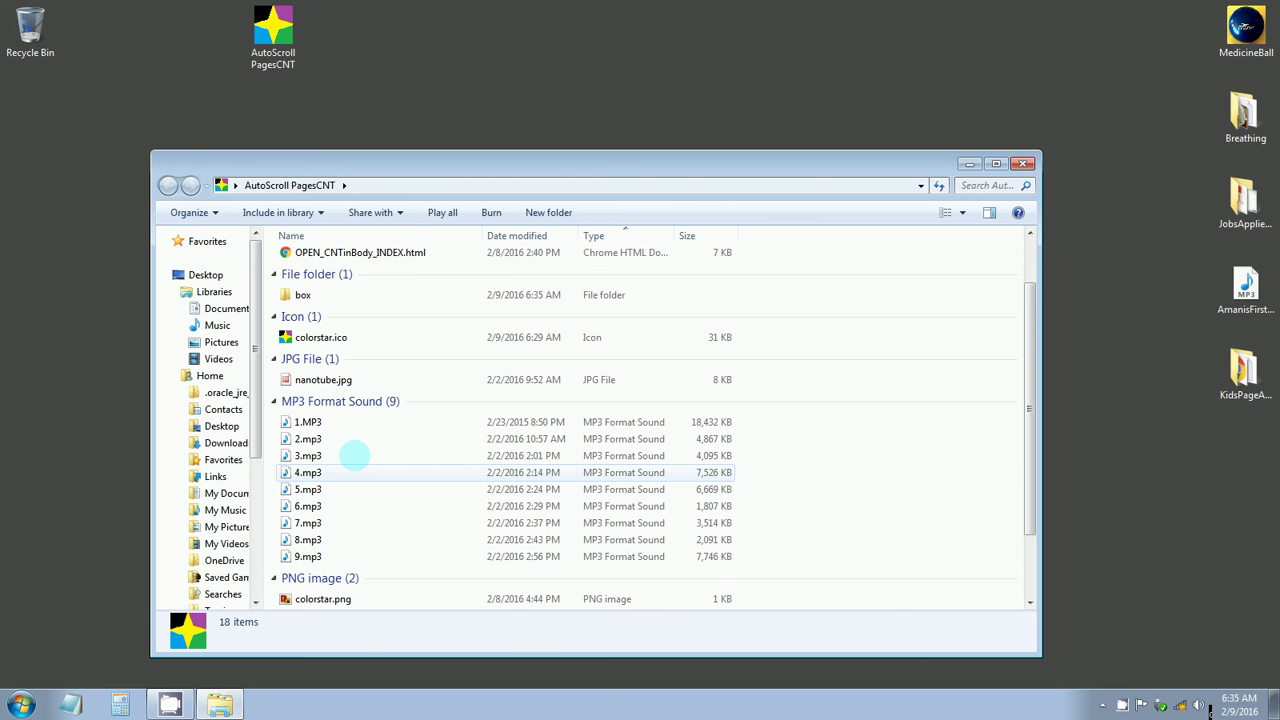
{"action": "left_click", "coordinate": [330, 422]}
{"action": "left_click_drag", "start_coordinate": [310, 422], "coordinate": [288, 558]}
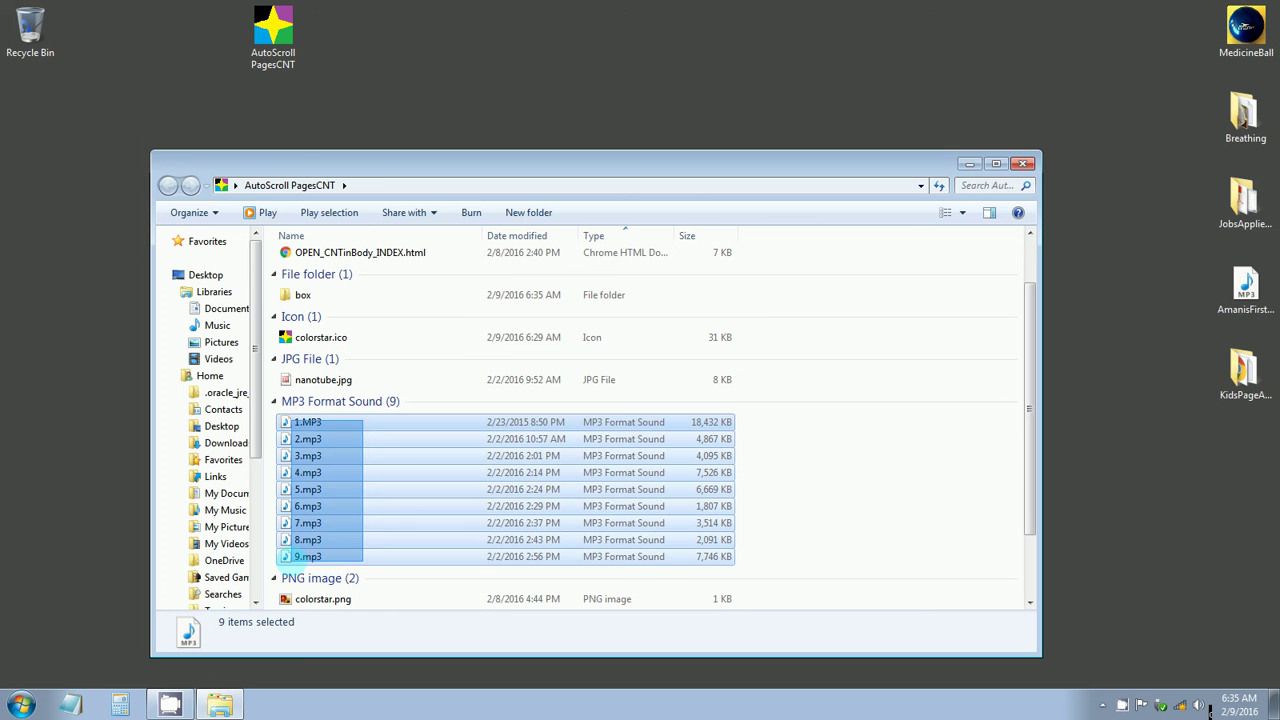
{"action": "left_click", "coordinate": [808, 403]}
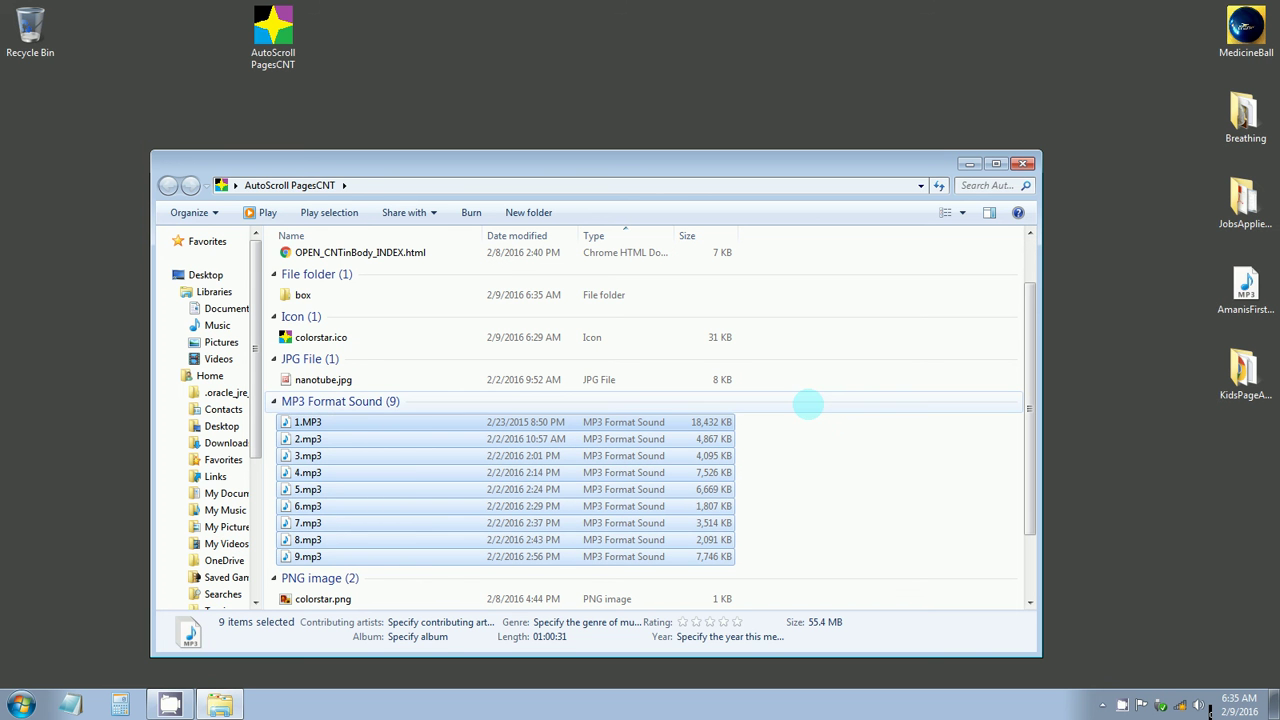
{"action": "left_click_drag", "start_coordinate": [1029, 410], "coordinate": [1030, 370]}
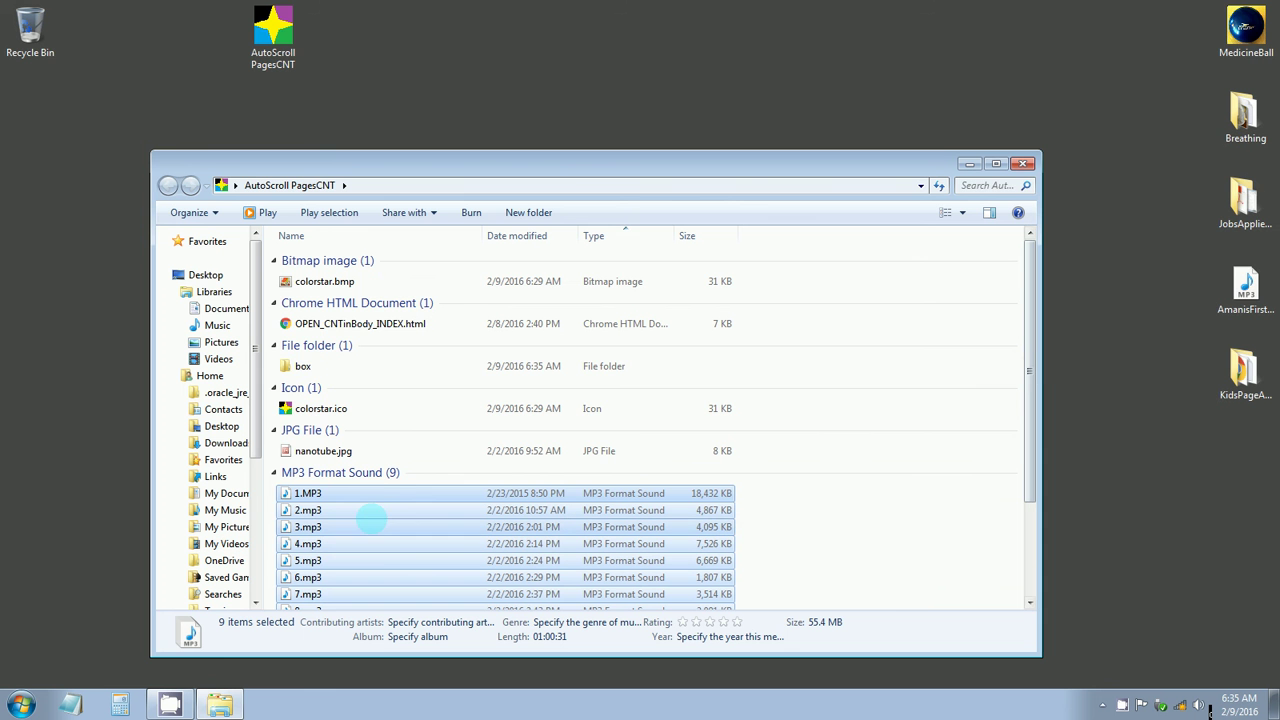
{"action": "left_click_drag", "start_coordinate": [370, 516], "coordinate": [318, 365]}
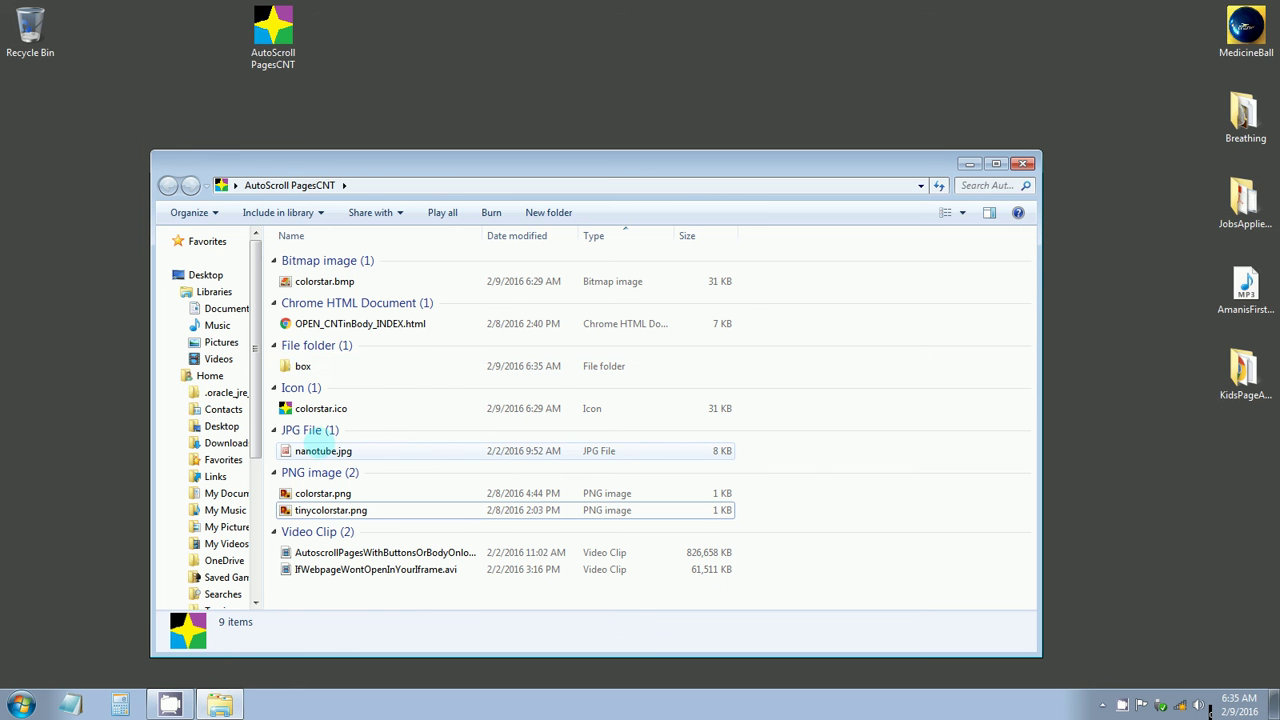
Step: Move colorstar.ico, nanotube.jpg, both PNG images, both video clips and colorstar.bmp into the box folder, widening the Name column to show full names
{"action": "left_click_drag", "start_coordinate": [323, 451], "coordinate": [305, 366]}
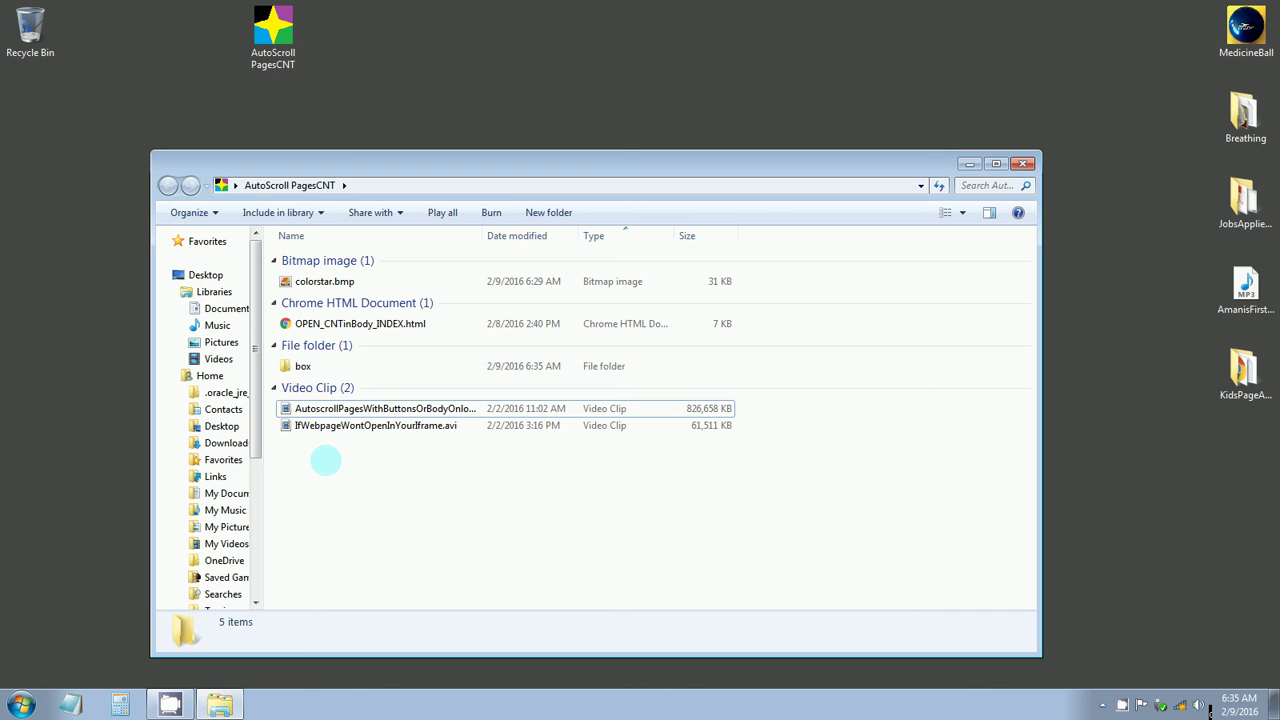
{"action": "left_click_drag", "start_coordinate": [481, 235], "coordinate": [576, 232]}
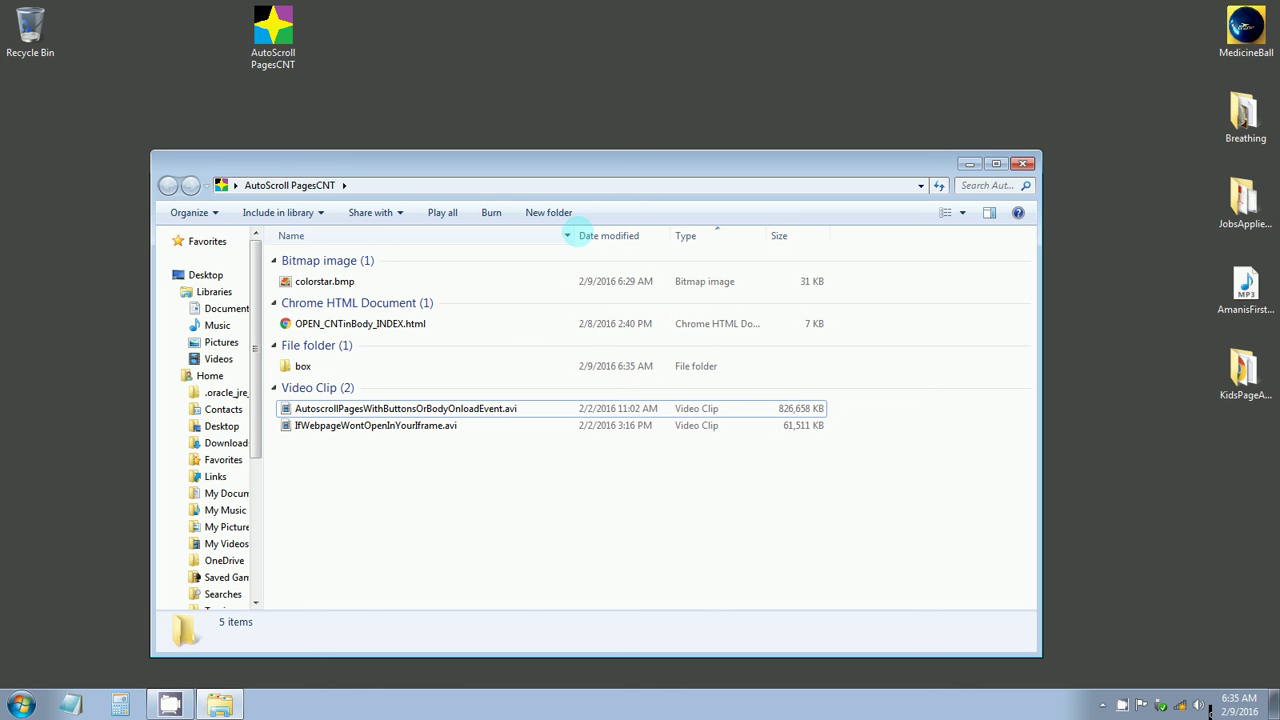
{"action": "left_click_drag", "start_coordinate": [396, 456], "coordinate": [300, 366]}
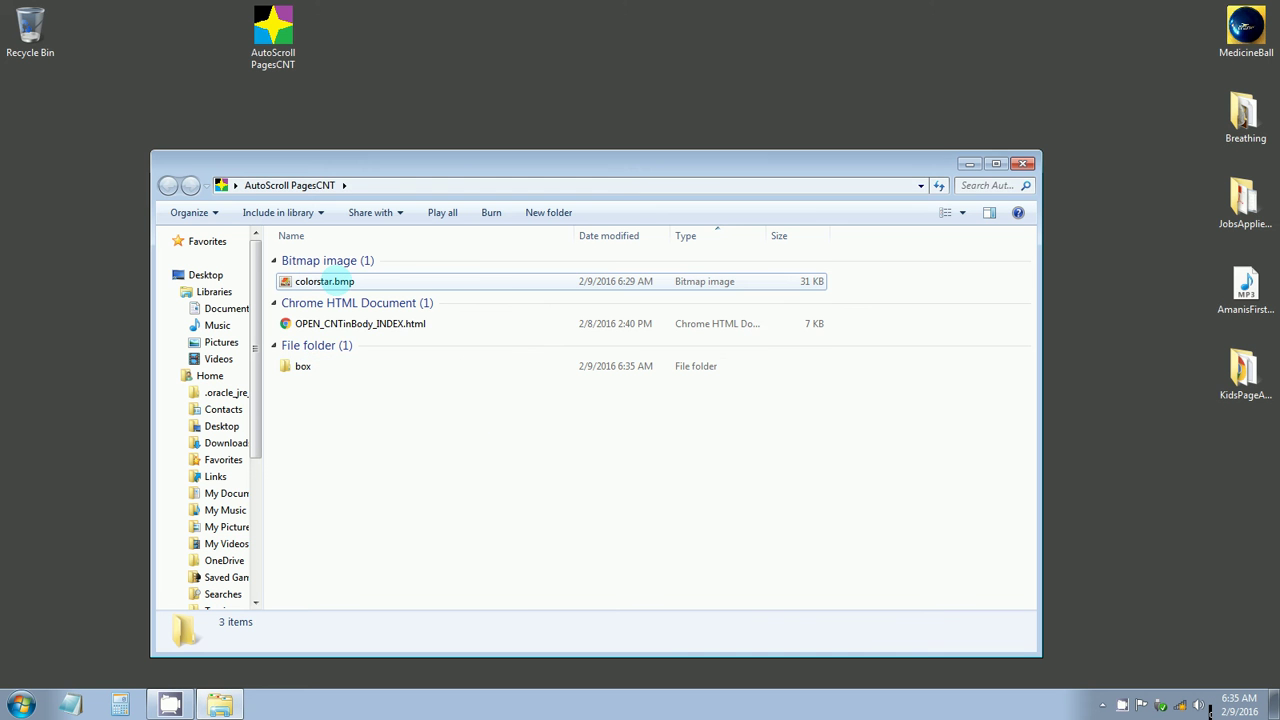
{"action": "left_click_drag", "start_coordinate": [322, 281], "coordinate": [300, 366]}
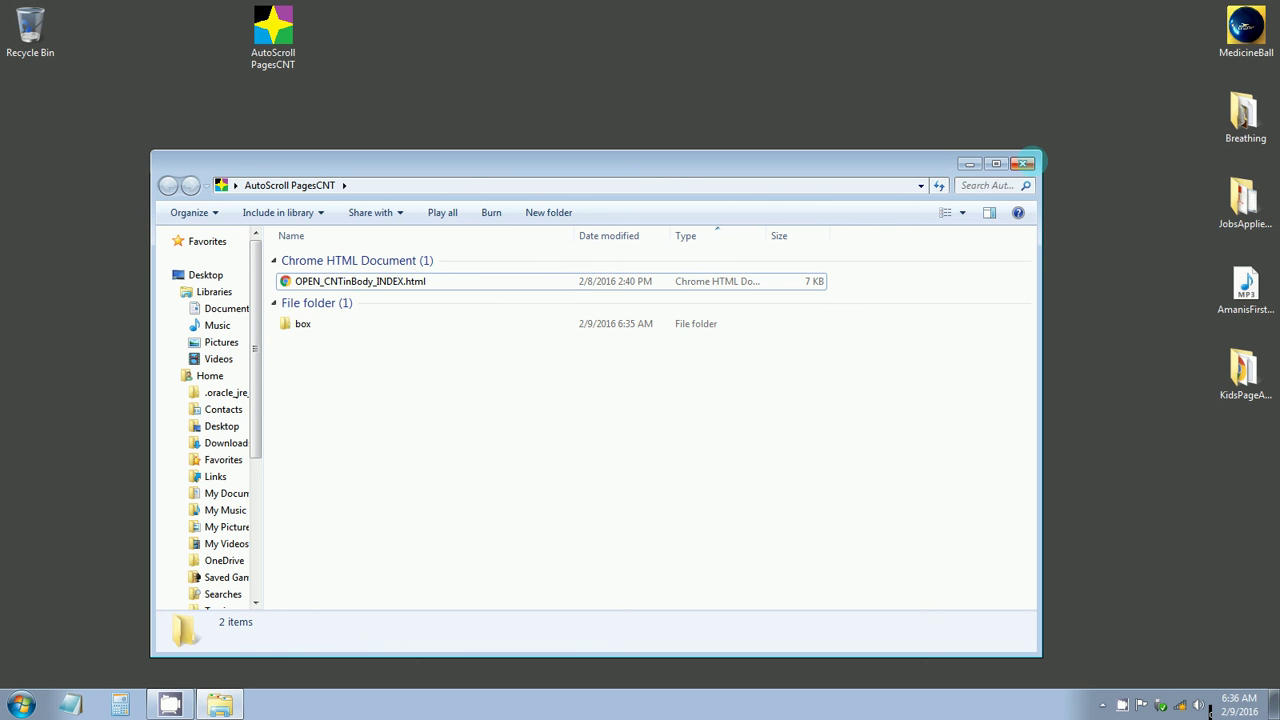
Step: Close the AutoScroll PagesCNT folder window and reopen the folder from the desktop
{"action": "left_click", "coordinate": [1024, 163]}
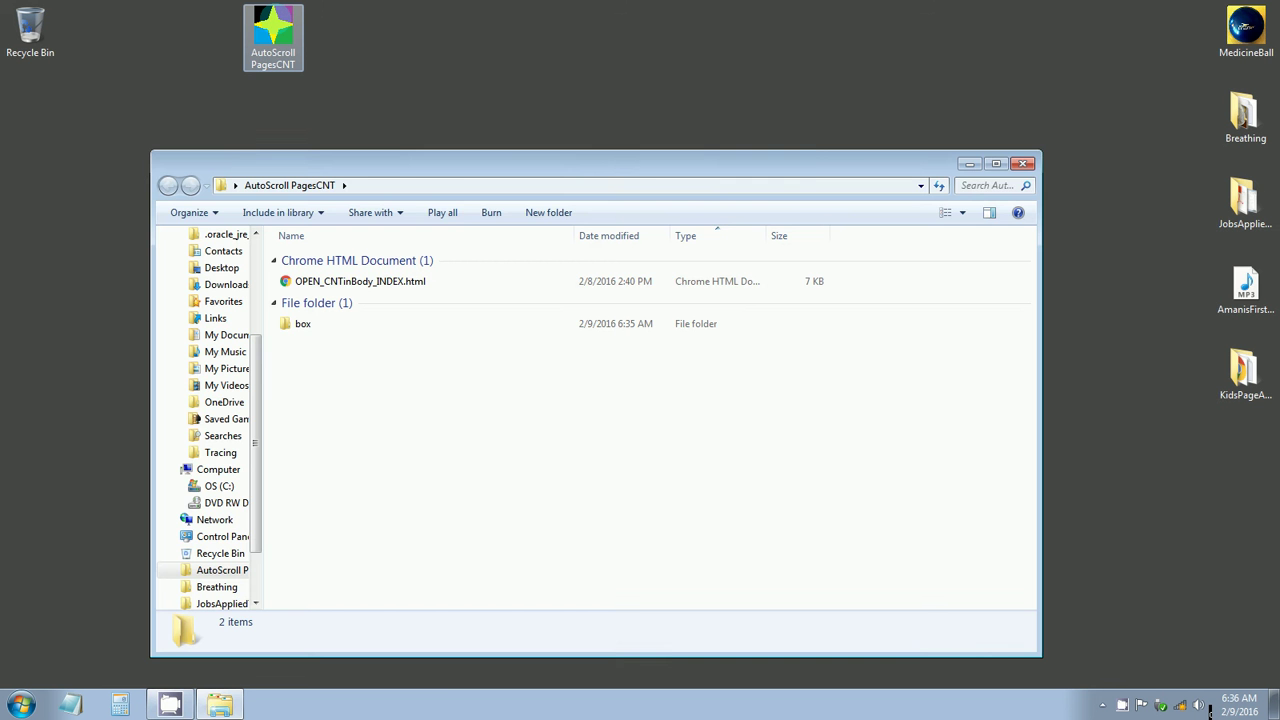
{"action": "left_click", "coordinate": [497, 133]}
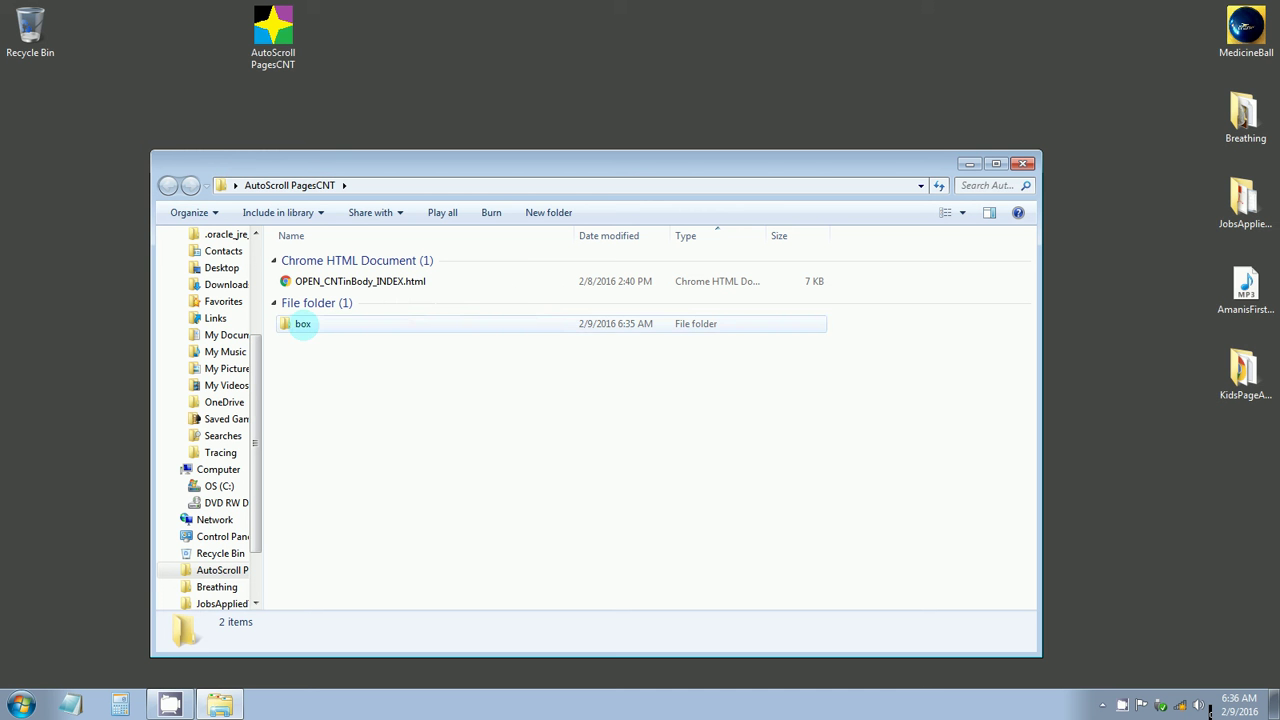
{"action": "mouse_move", "coordinate": [302, 323]}
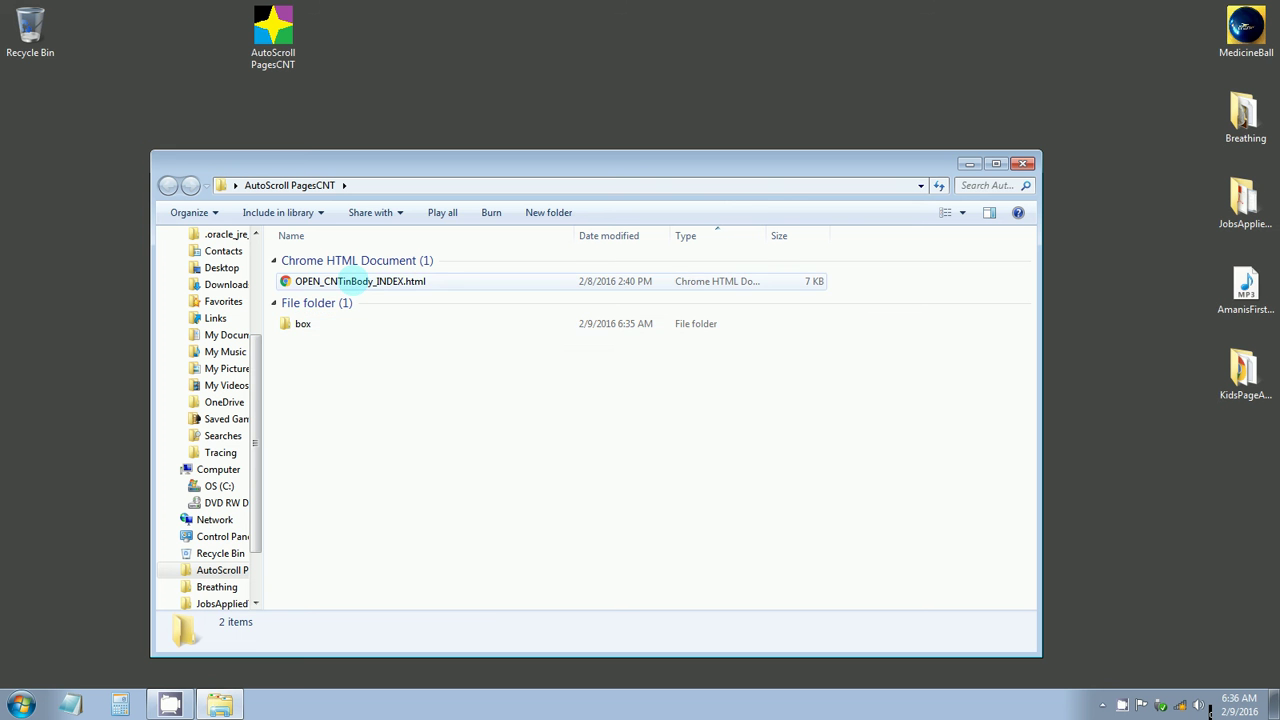
Step: Open OPEN_CNTinBody_INDEX.html for editing in Notepad++ and minimize the folder window
{"action": "right_click", "coordinate": [354, 281]}
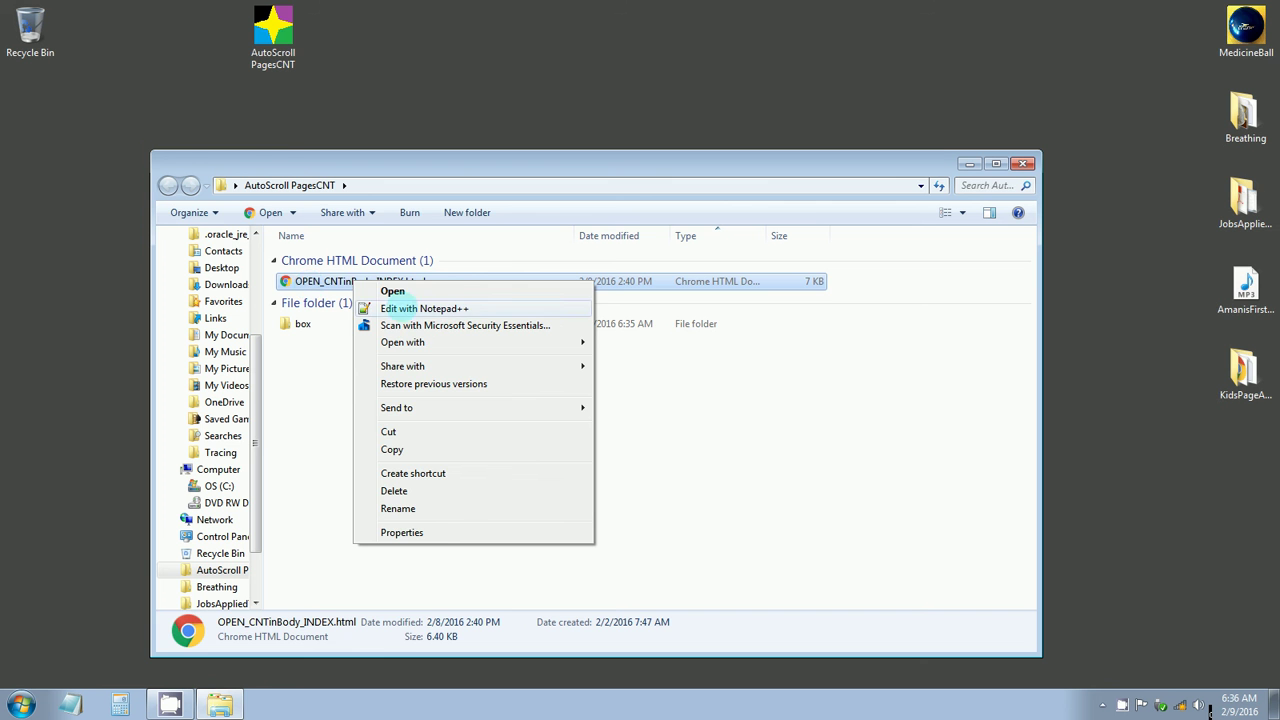
{"action": "left_click", "coordinate": [318, 312]}
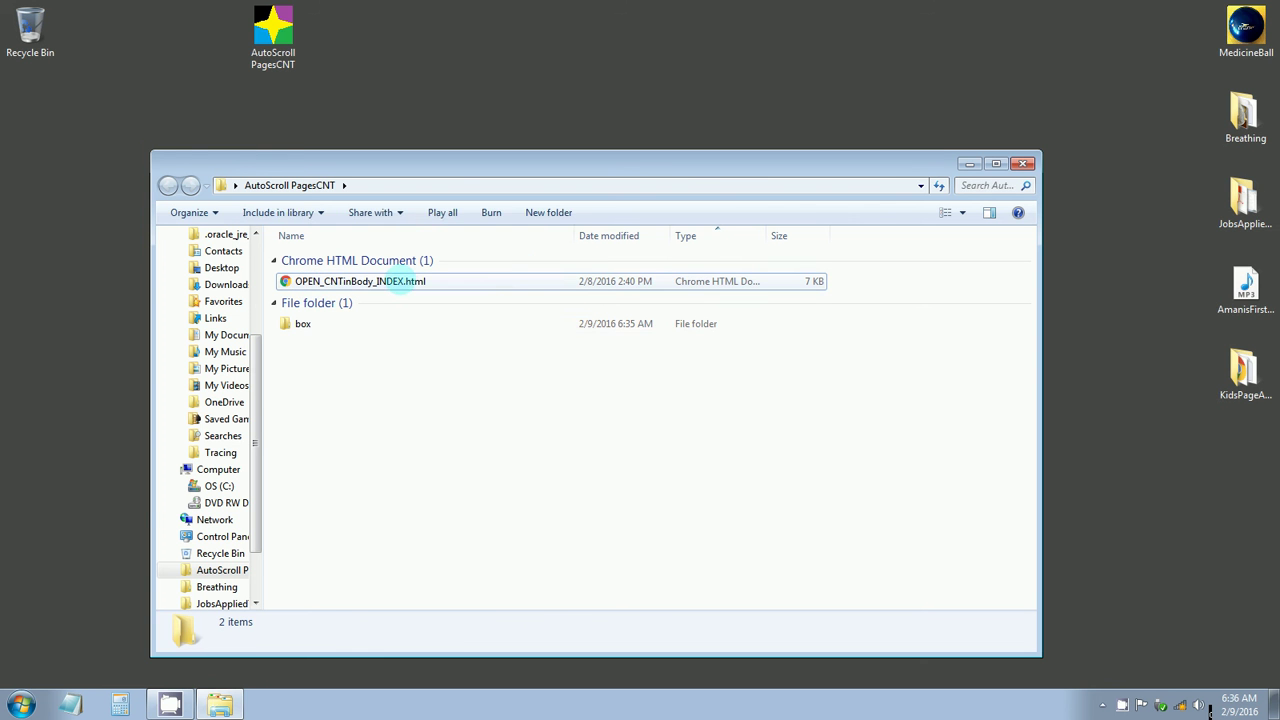
{"action": "right_click", "coordinate": [409, 281]}
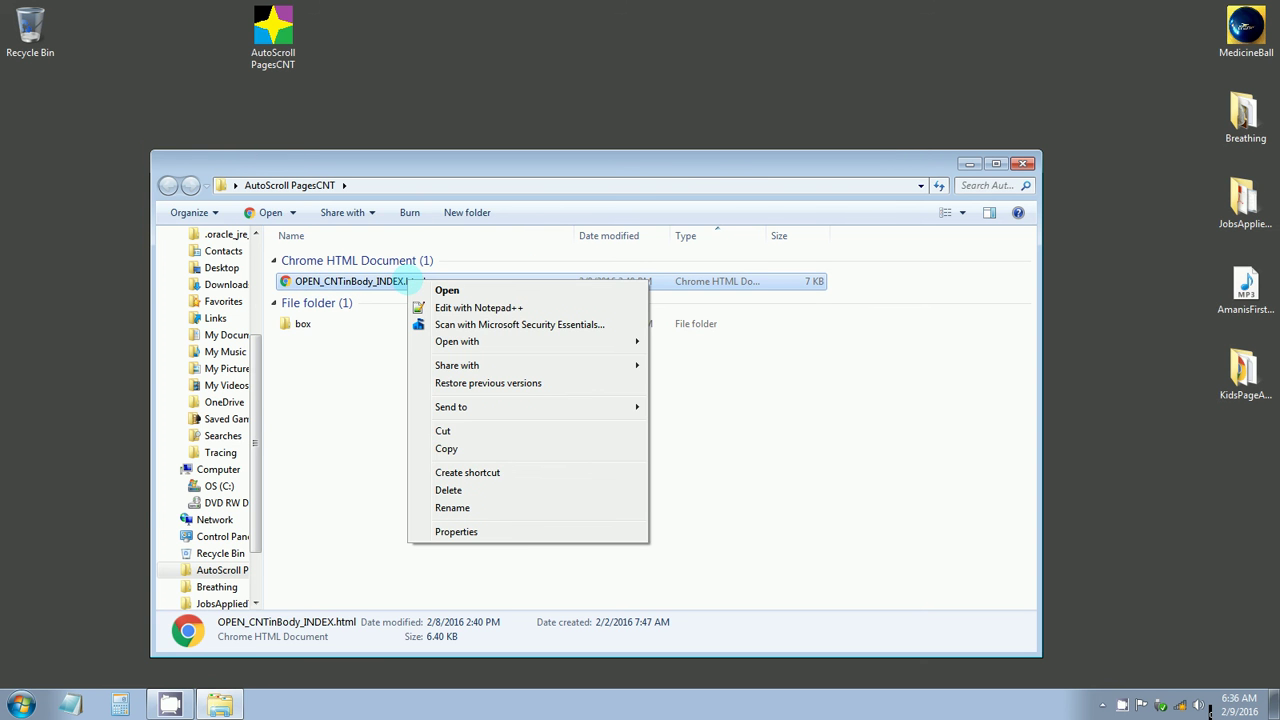
{"action": "left_click", "coordinate": [466, 307]}
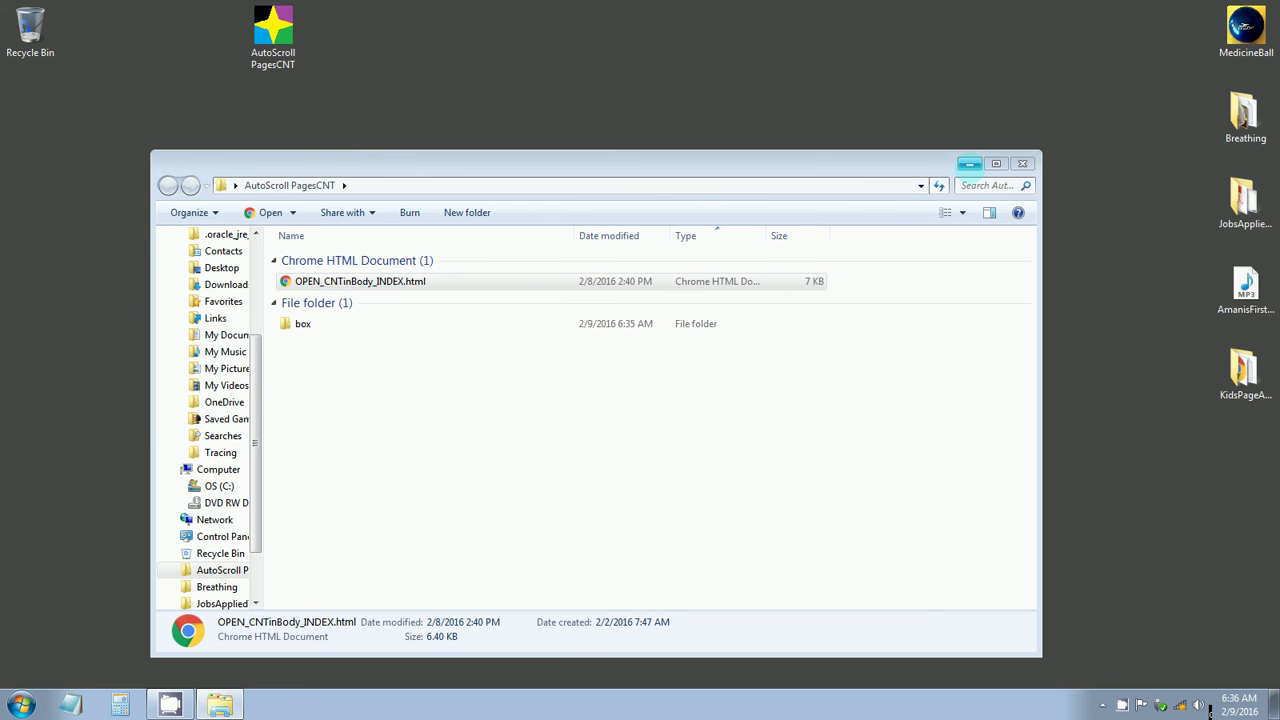
{"action": "left_click", "coordinate": [969, 164]}
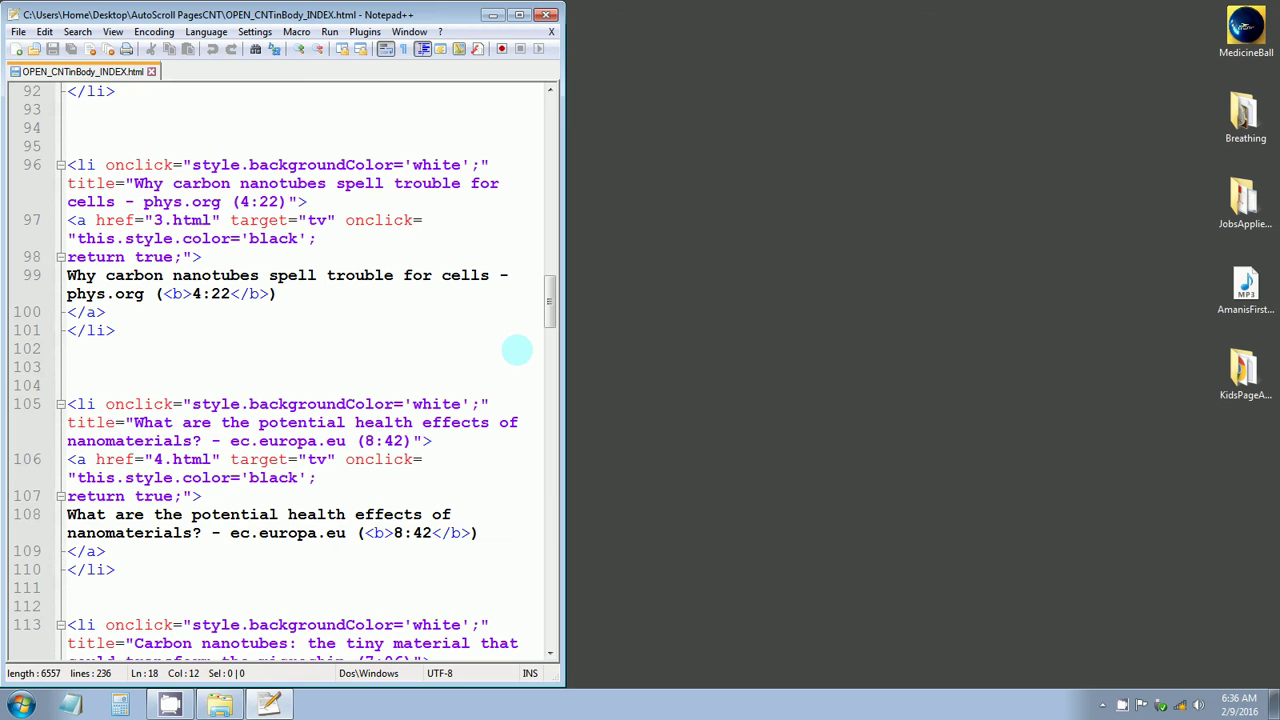
Step: Move the Notepad++ window to the middle of the desktop and show the start of the HTML code
{"action": "left_click_drag", "start_coordinate": [470, 14], "coordinate": [893, 16]}
{"action": "left_click_drag", "start_coordinate": [972, 295], "coordinate": [1000, 135]}
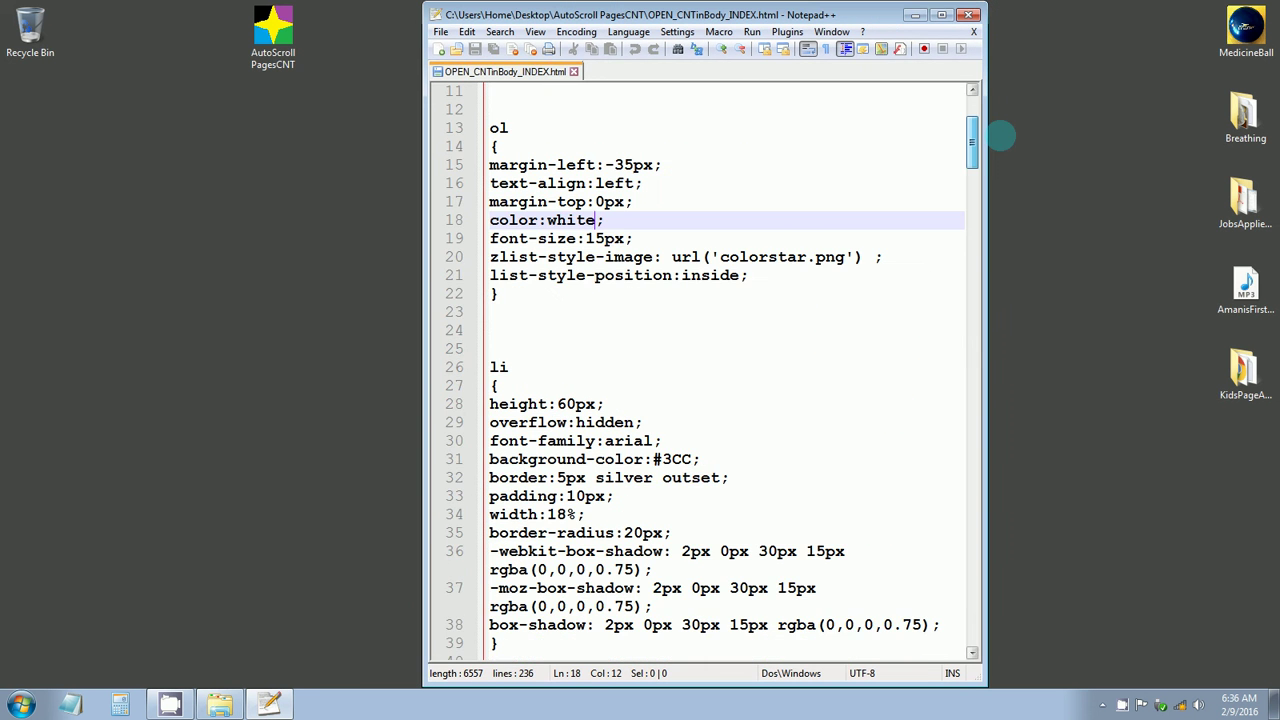
{"action": "scroll", "coordinate": [600, 130], "scroll_direction": "up", "scroll_amount": 4}
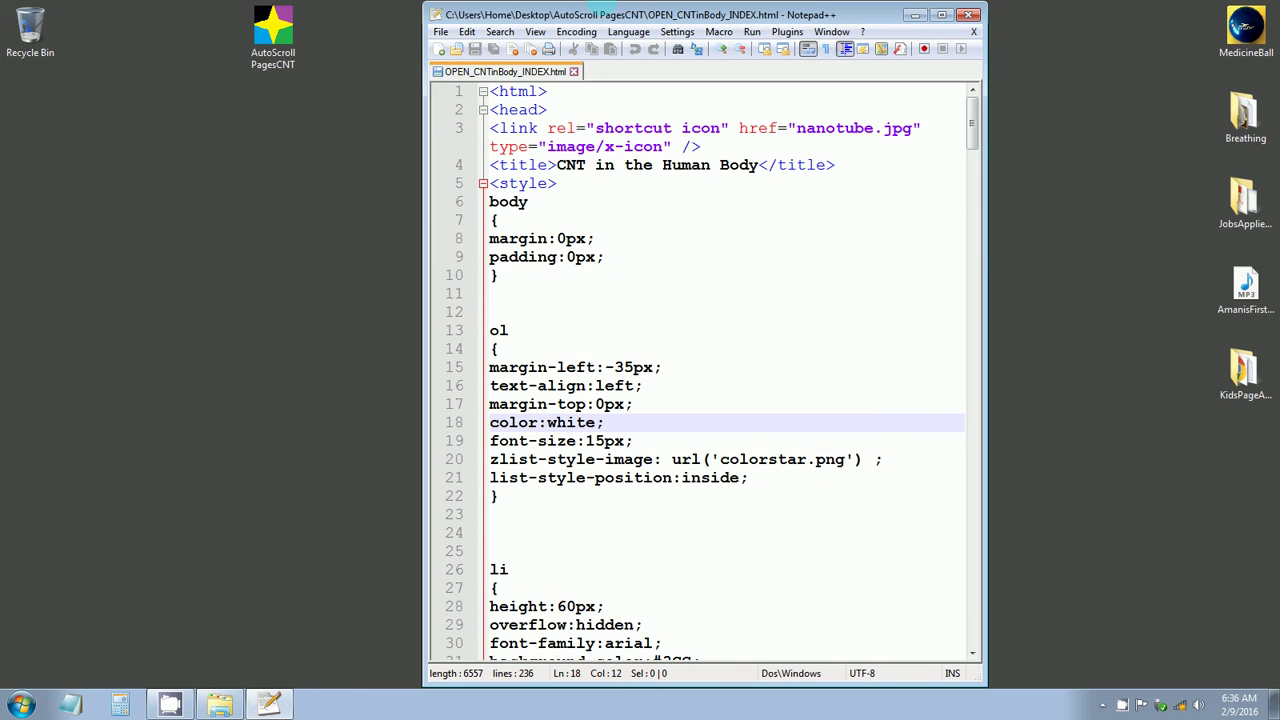
{"action": "left_click_drag", "start_coordinate": [607, 8], "coordinate": [611, 78]}
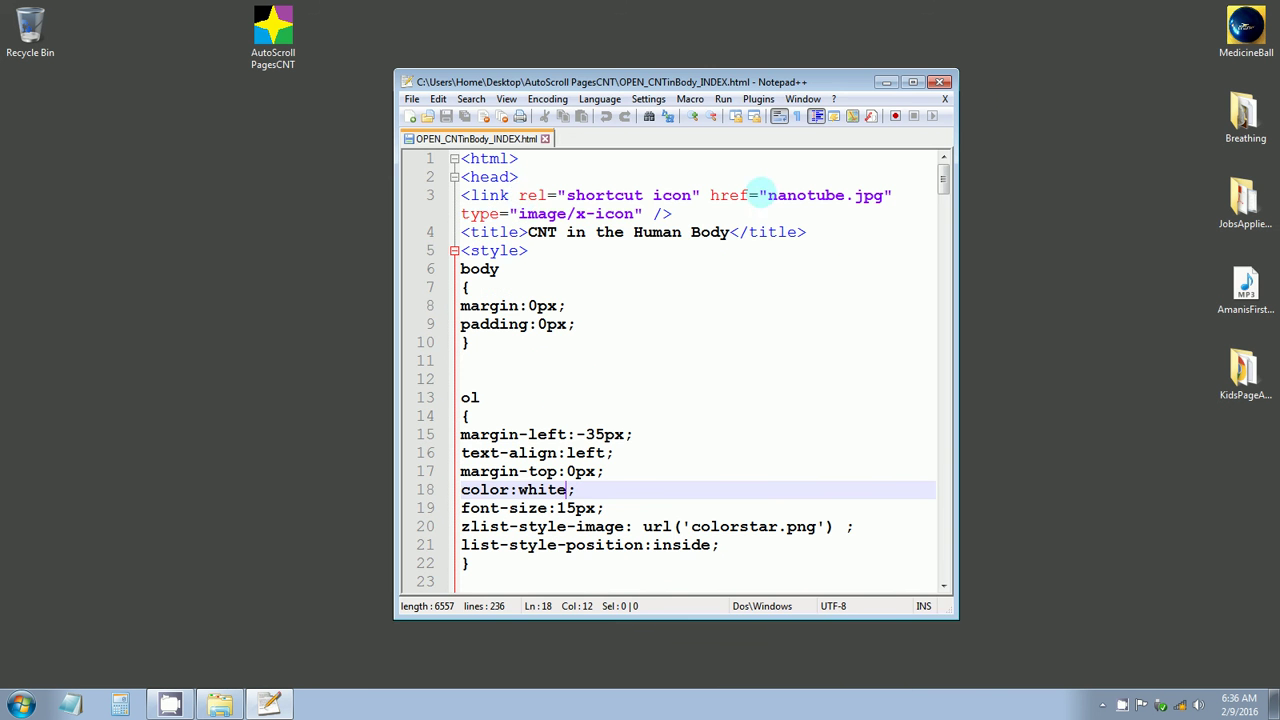
Step: Change the shortcut icon's href on line 3 to box/nanotube.jpg and save the file
{"action": "left_click", "coordinate": [767, 195]}
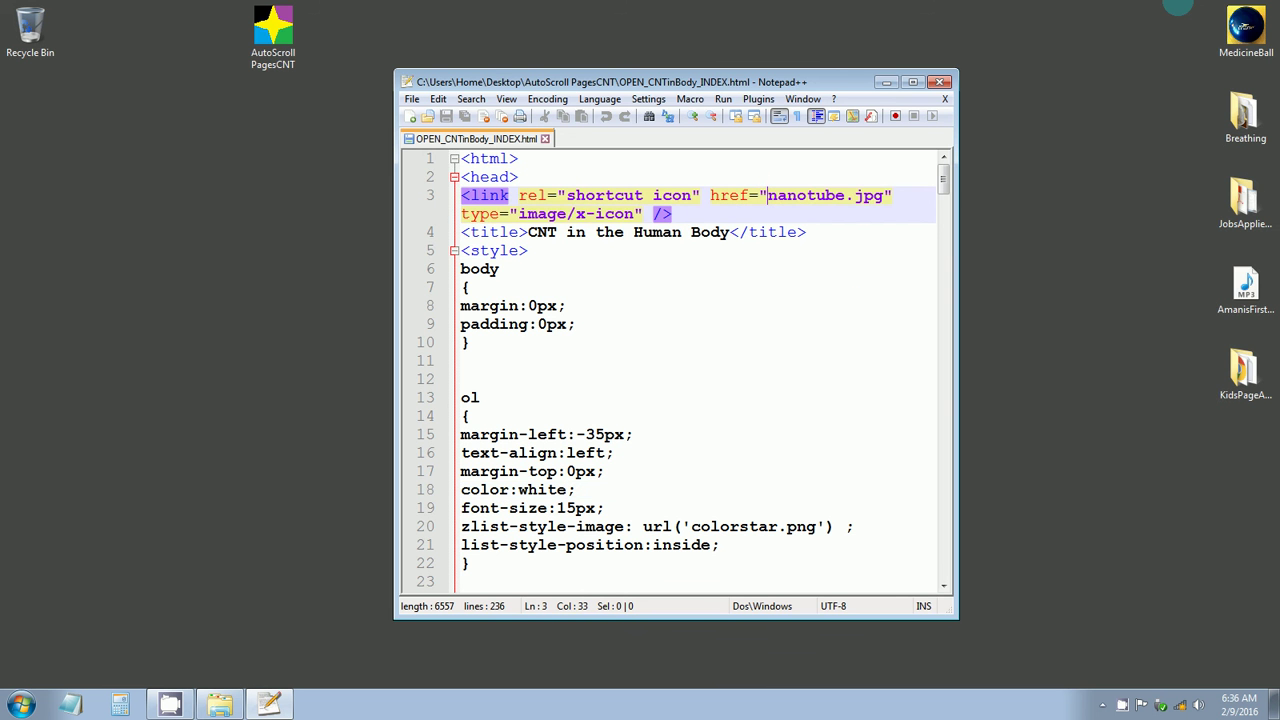
{"action": "type", "text": "box/"}
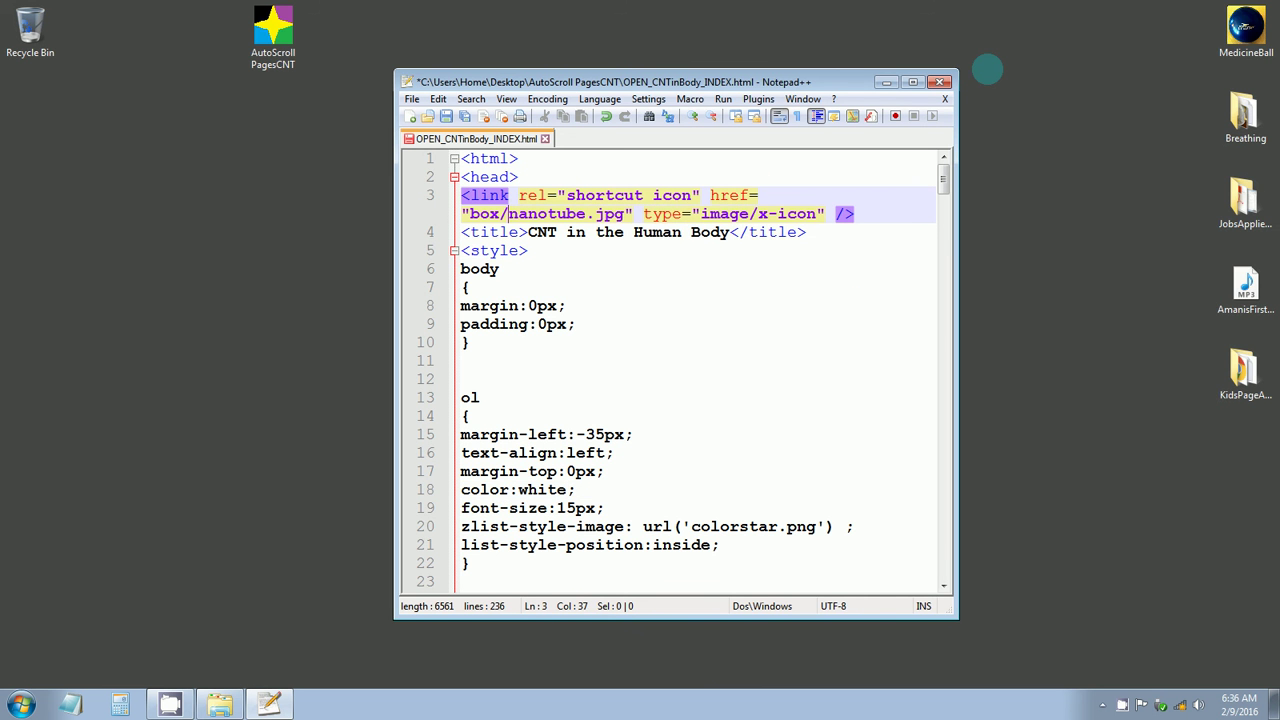
{"action": "left_click_drag", "start_coordinate": [620, 213], "coordinate": [463, 213]}
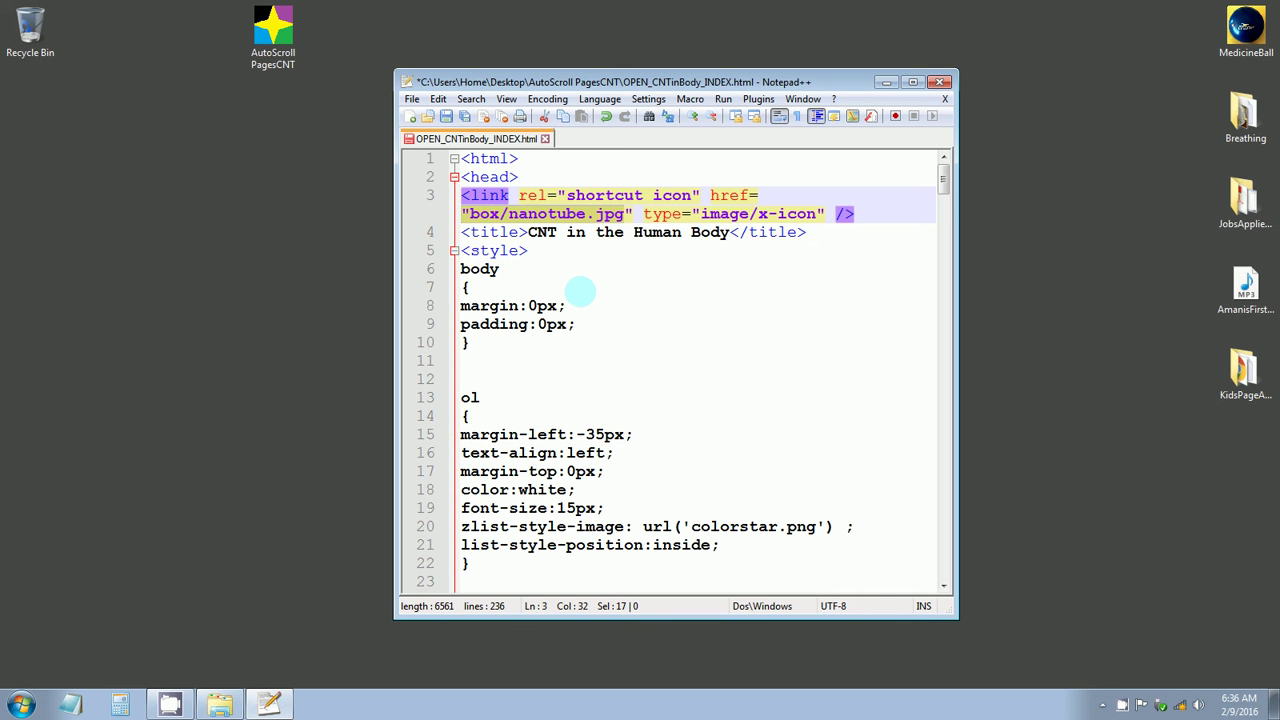
{"action": "key", "text": "ctrl+s"}
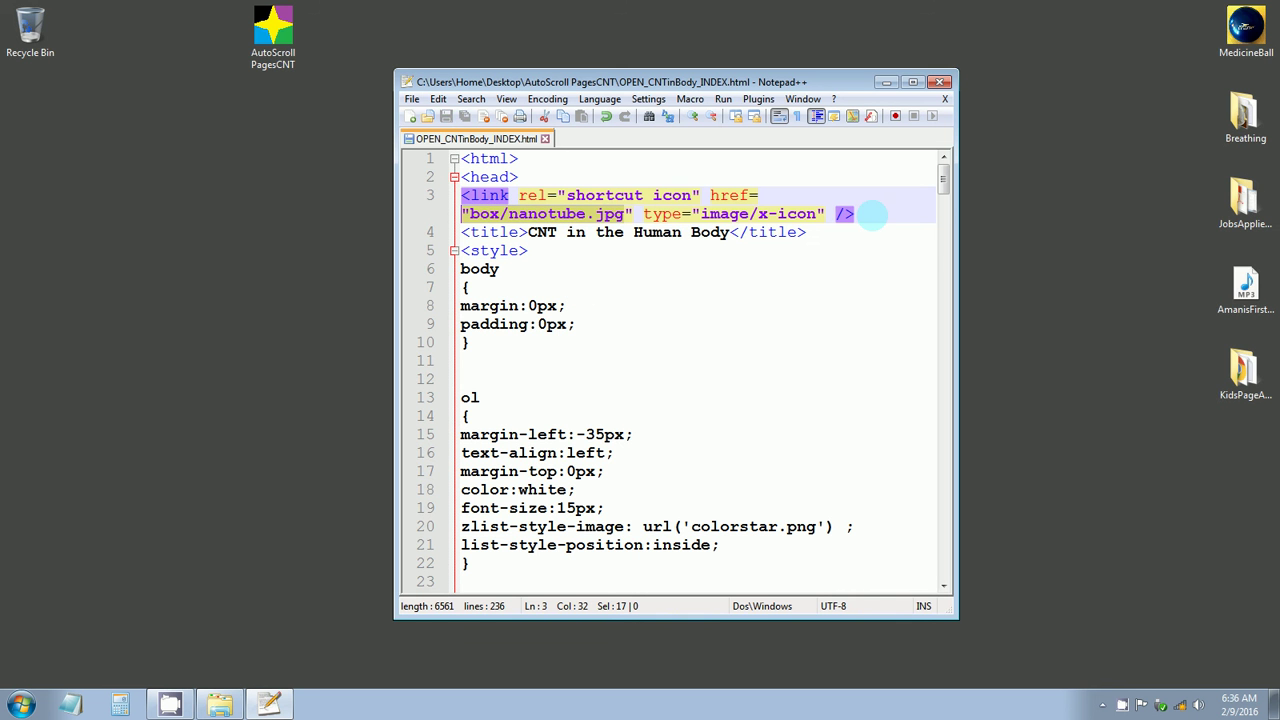
Step: Change the first list item's link href on line 79 to box/1.html
{"action": "left_click_drag", "start_coordinate": [942, 178], "coordinate": [942, 268]}
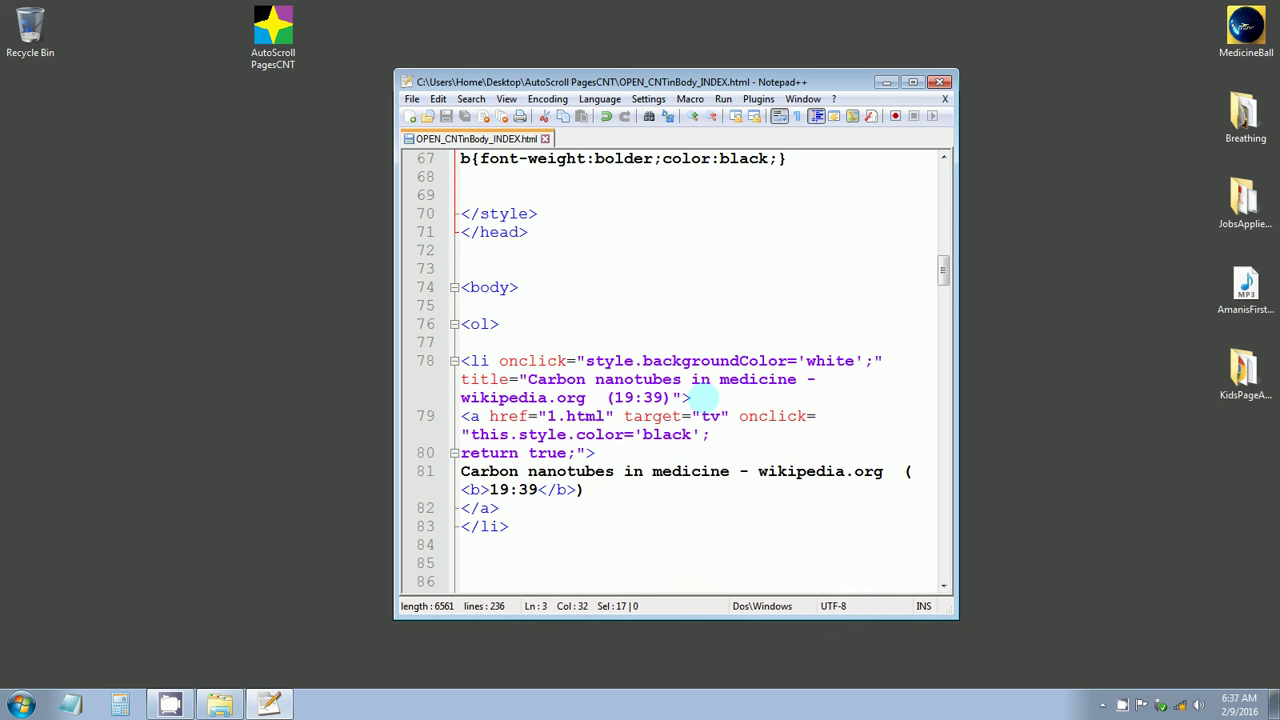
{"action": "left_click", "coordinate": [586, 361]}
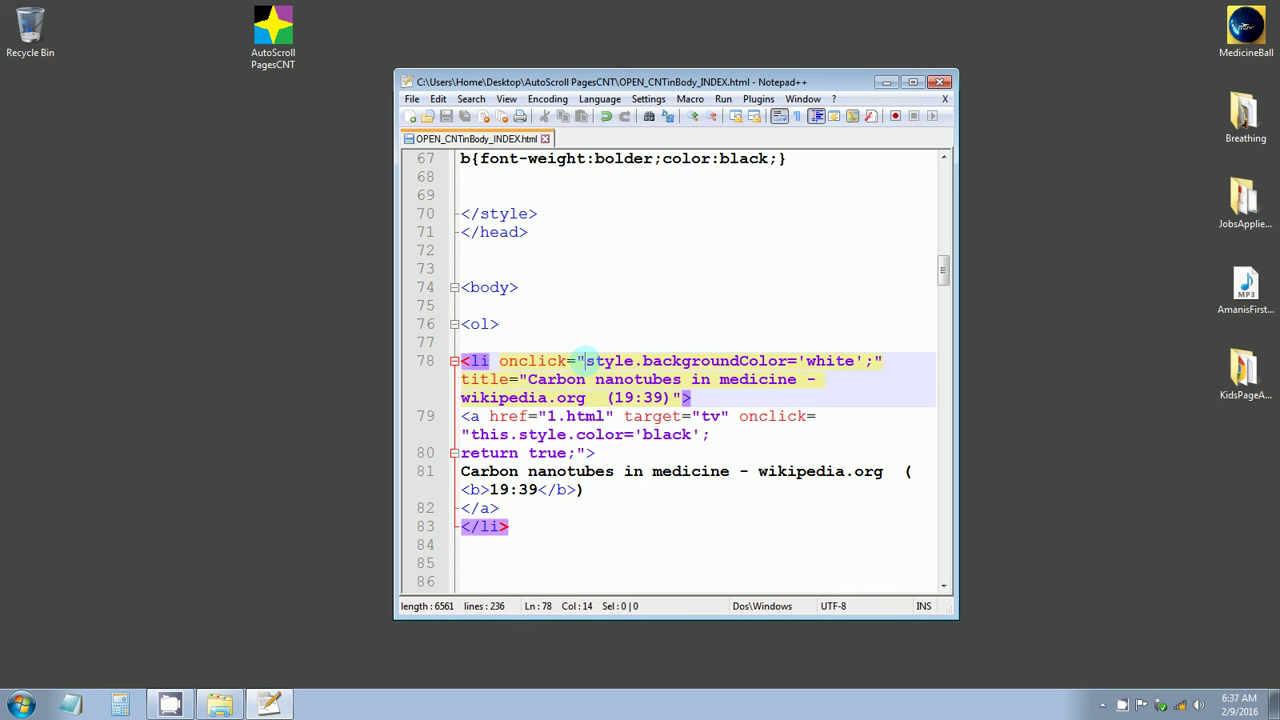
{"action": "left_click", "coordinate": [527, 379]}
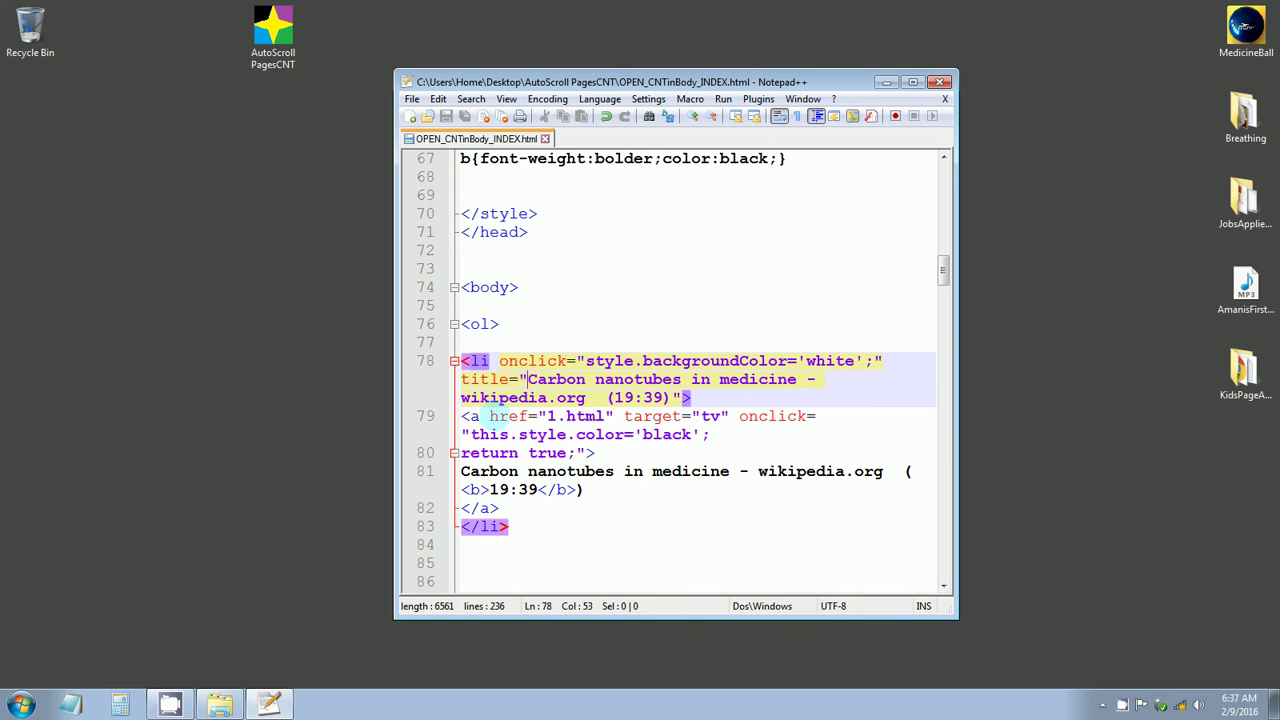
{"action": "left_click", "coordinate": [482, 416]}
{"action": "key", "text": "ctrl+Right"}
{"action": "key", "text": "ctrl+Right"}
{"action": "key", "text": "ctrl+Right"}
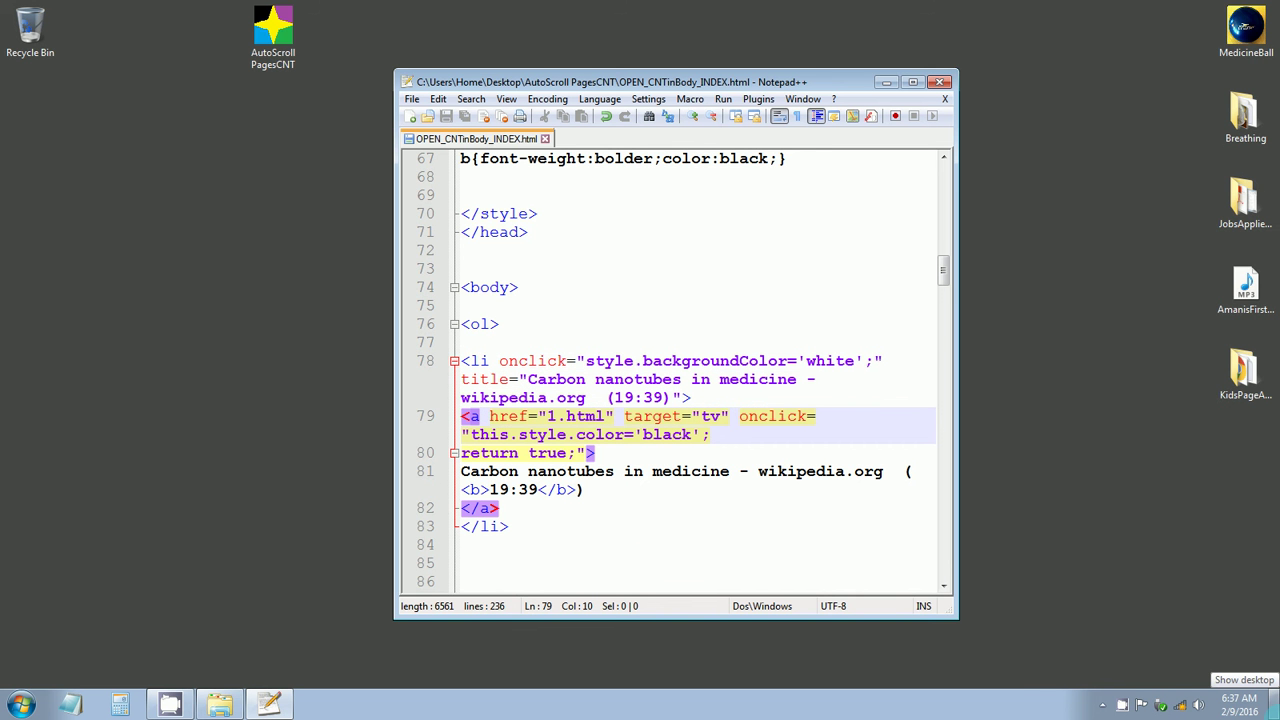
{"action": "type", "text": "bo"}
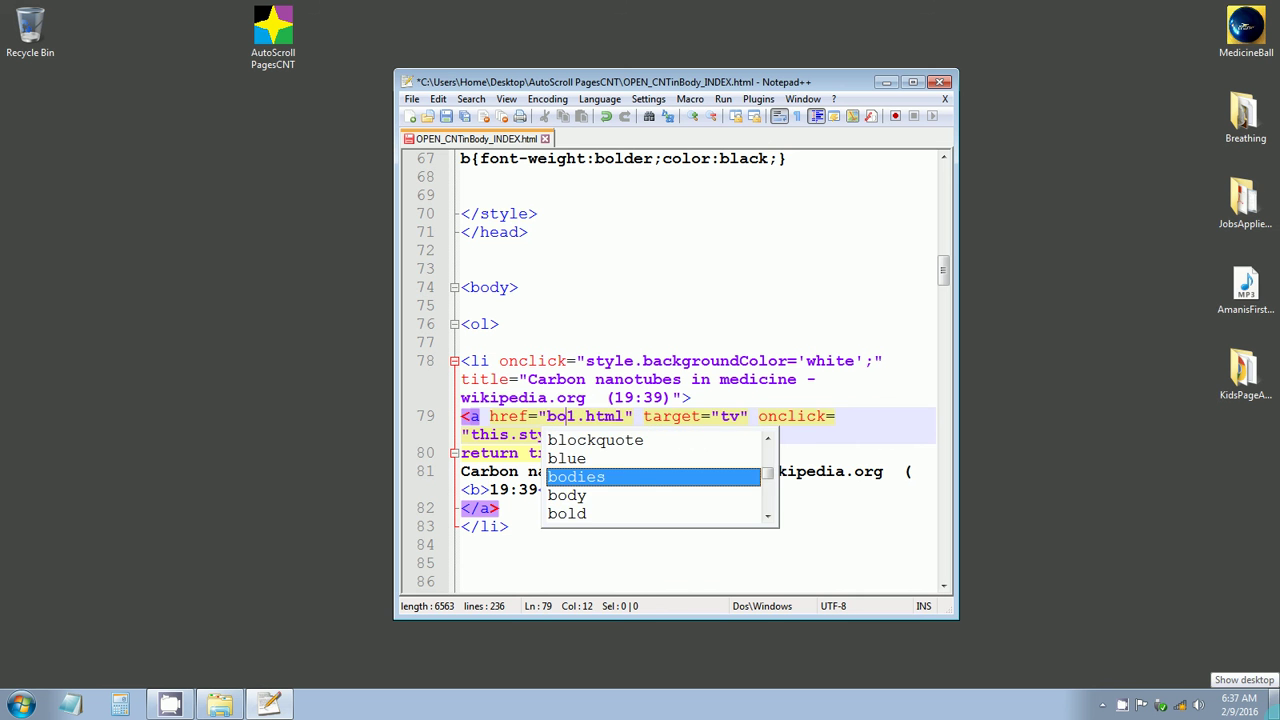
{"action": "type", "text": "x/"}
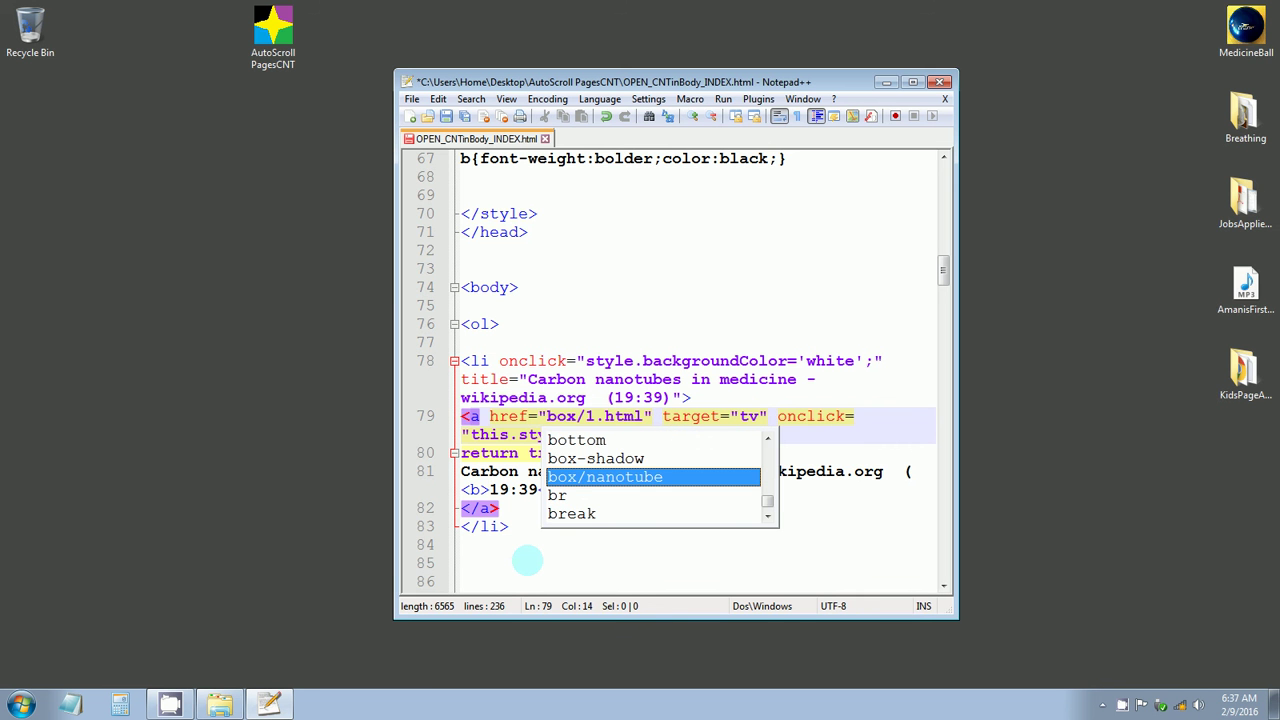
{"action": "left_click", "coordinate": [527, 562]}
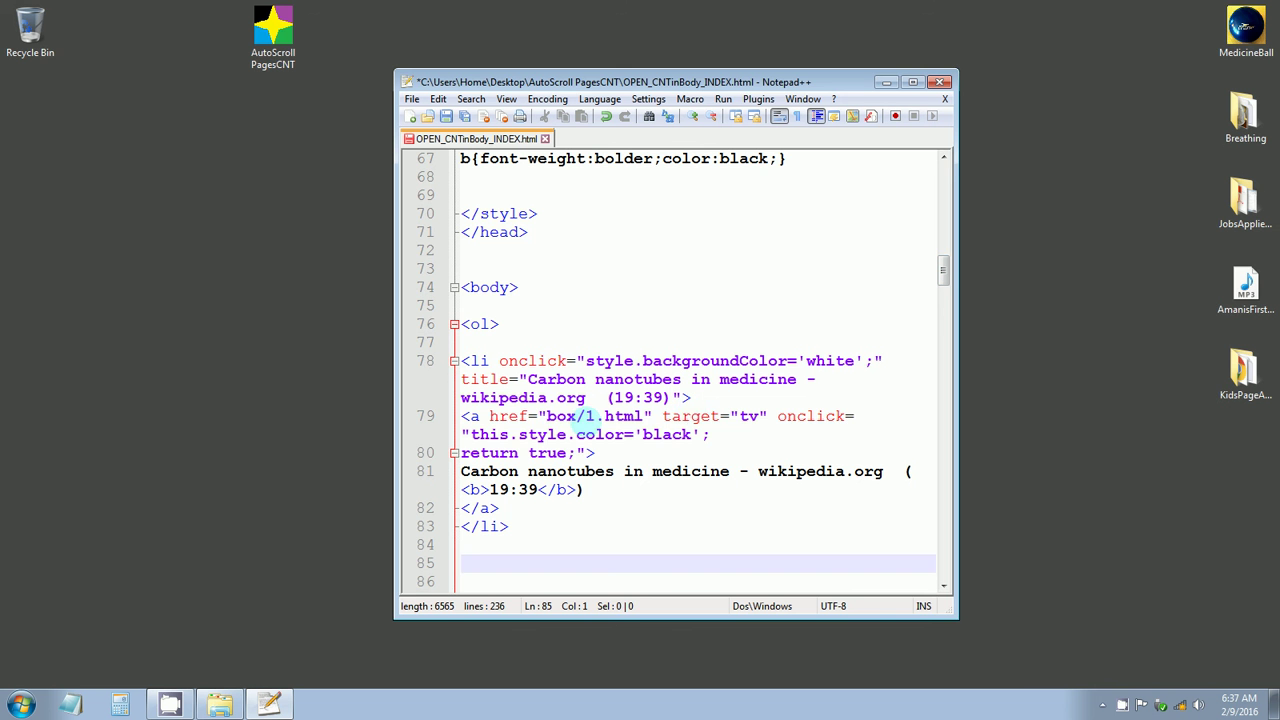
Step: Copy the box/ prefix from the link href on line 79
{"action": "left_click_drag", "start_coordinate": [584, 416], "coordinate": [547, 416]}
{"action": "key", "text": "Down"}
{"action": "key", "text": "Down"}
{"action": "key", "text": "Down"}
{"action": "key", "text": "Down"}
{"action": "key", "text": "Down"}
{"action": "key", "text": "Down"}
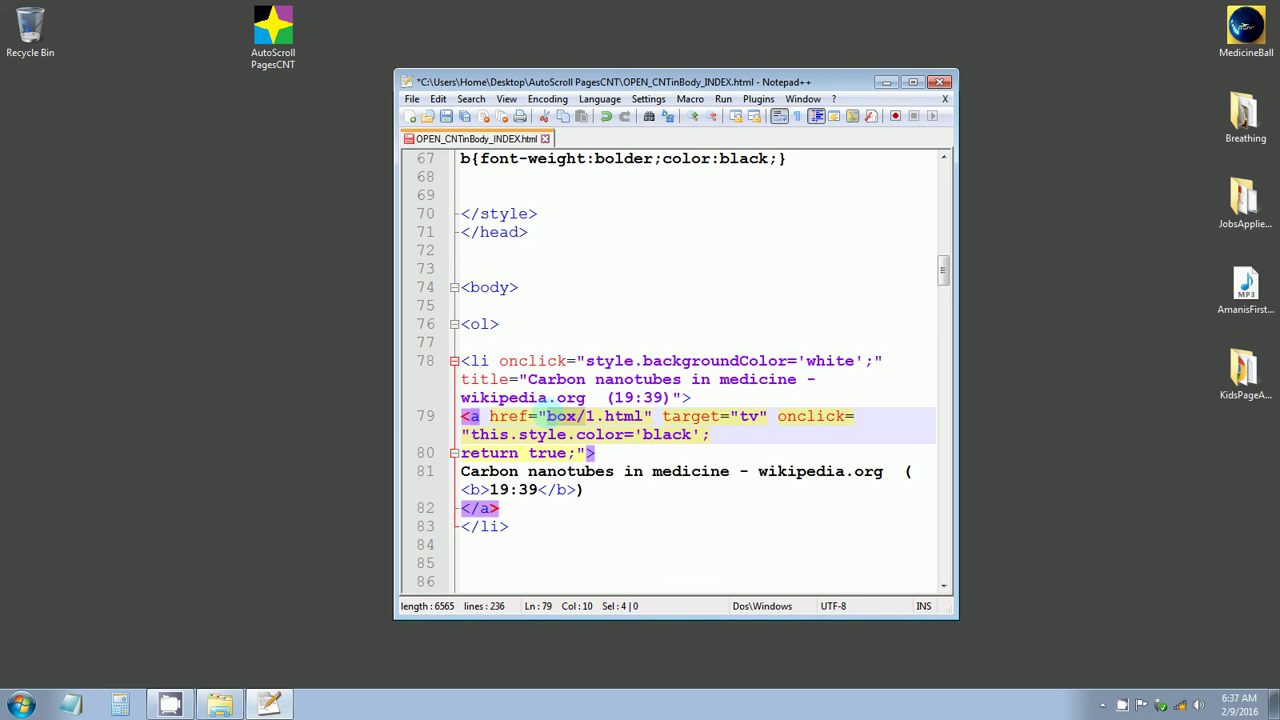
{"action": "right_click", "coordinate": [557, 416]}
{"action": "left_click", "coordinate": [645, 416]}
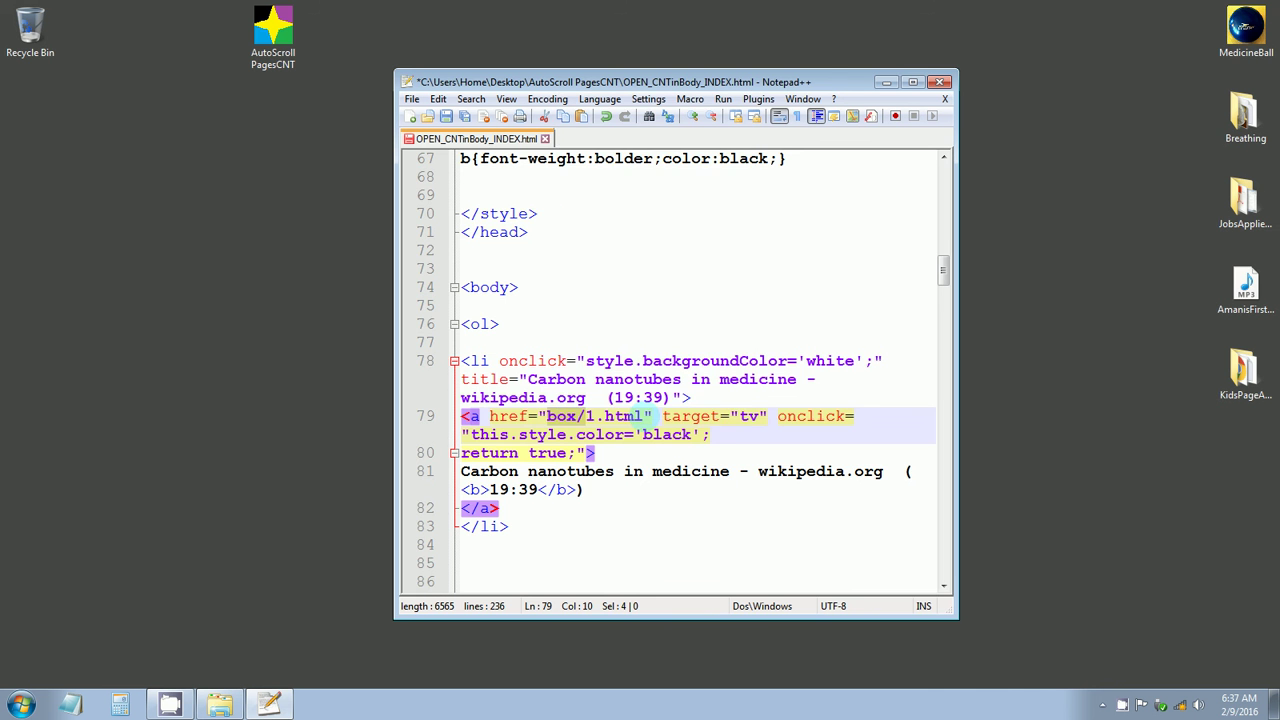
Step: Add the box/ prefix to the second list item's link on line 88, making its href box/2.html
{"action": "scroll", "coordinate": [660, 450], "scroll_direction": "down", "scroll_amount": 3}
{"action": "left_click", "coordinate": [680, 379]}
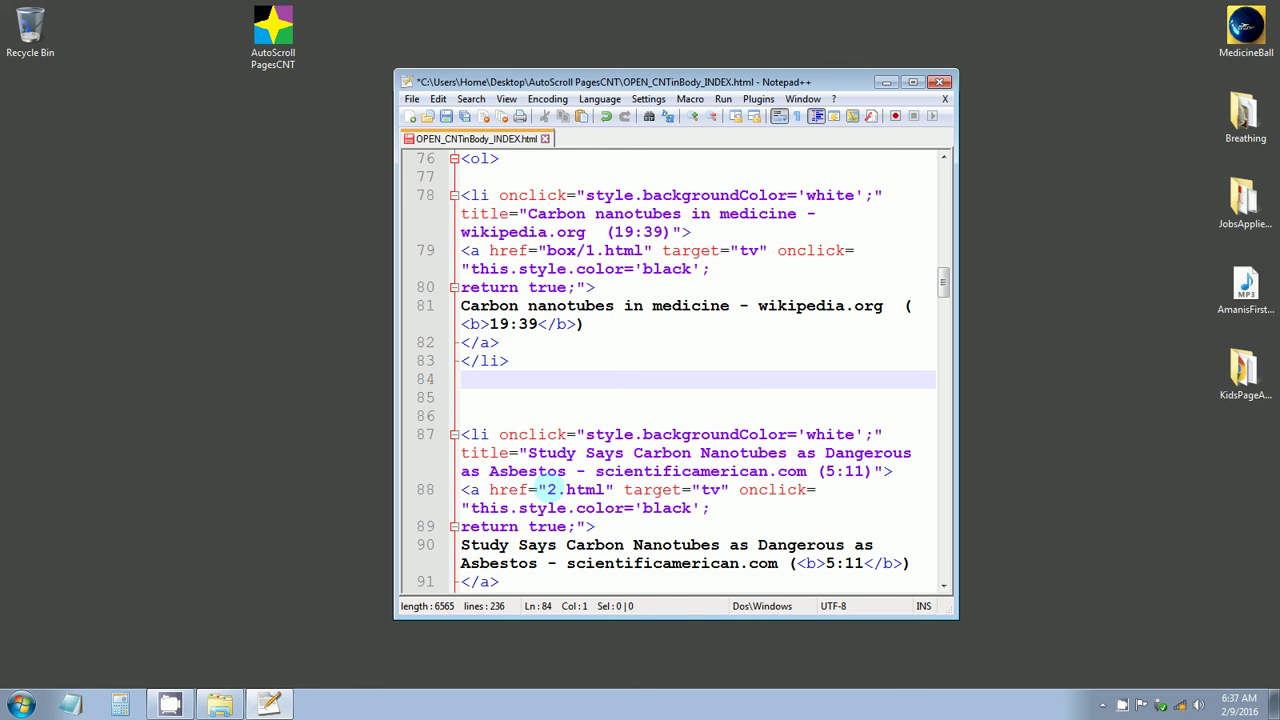
{"action": "left_click", "coordinate": [546, 490]}
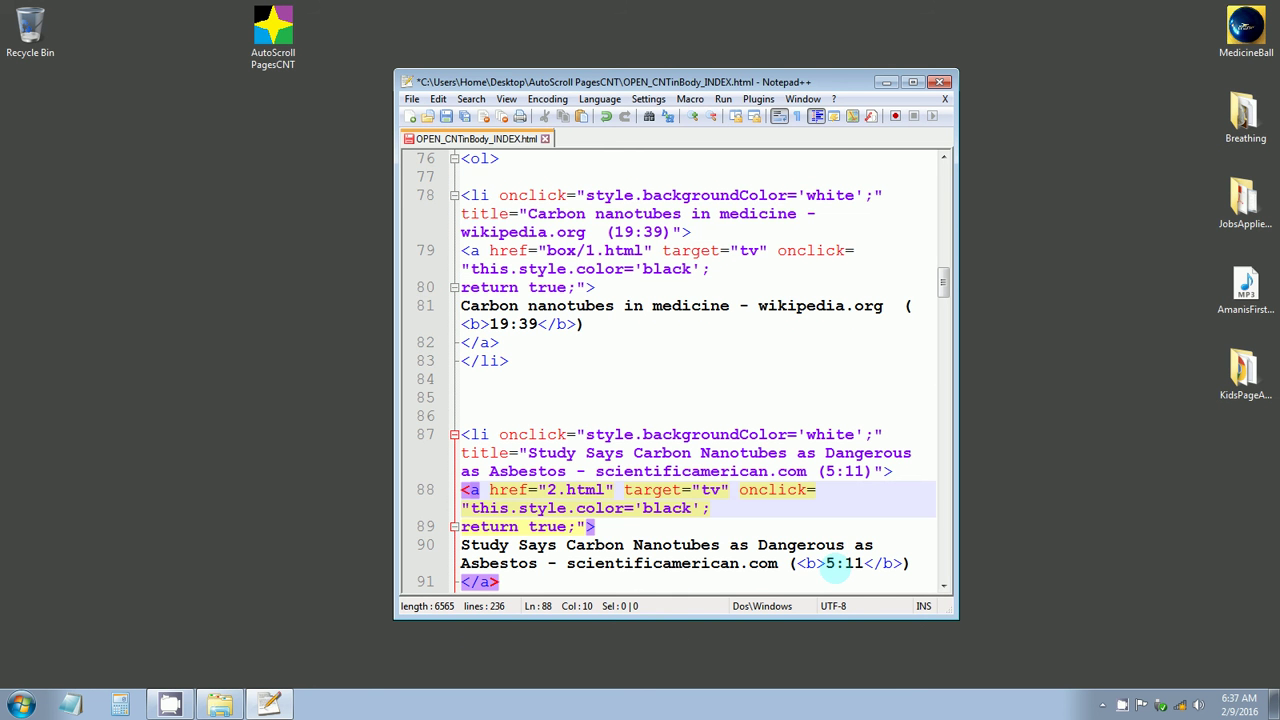
{"action": "type", "text": "box/"}
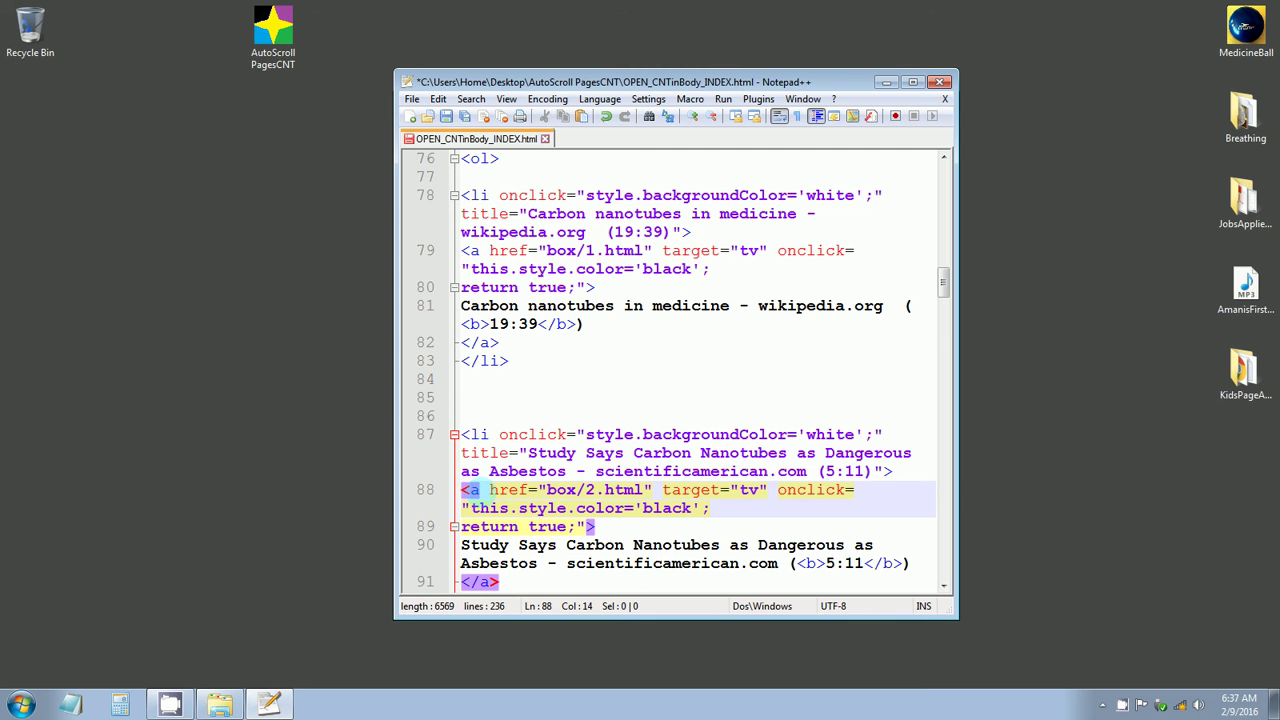